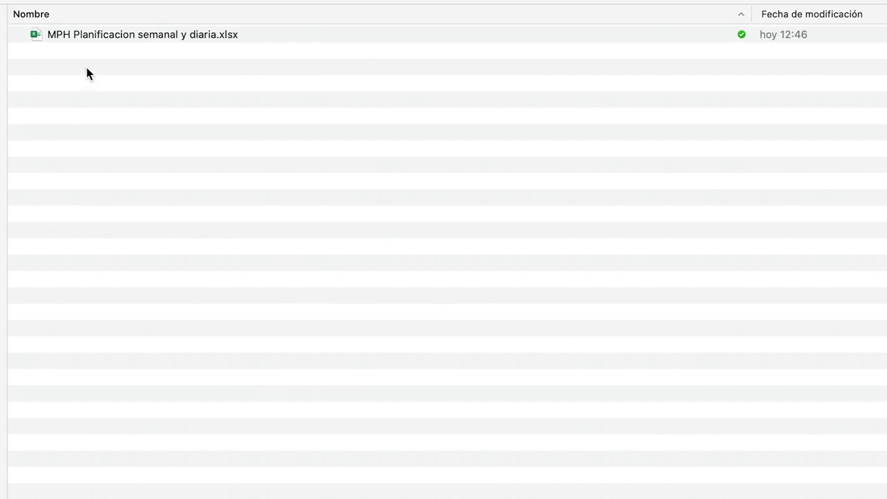
Duplicate the file MPH Planificacion semanal y diaria.xlsx and name the copy Semana 1.xlsx.
click(97, 35)
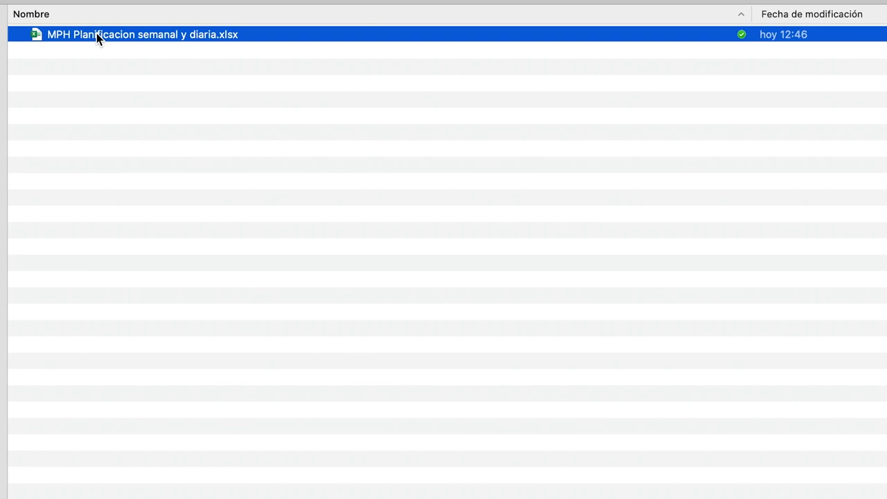
key(super+d)
key(Return)
text(Semana 1.xlsx)
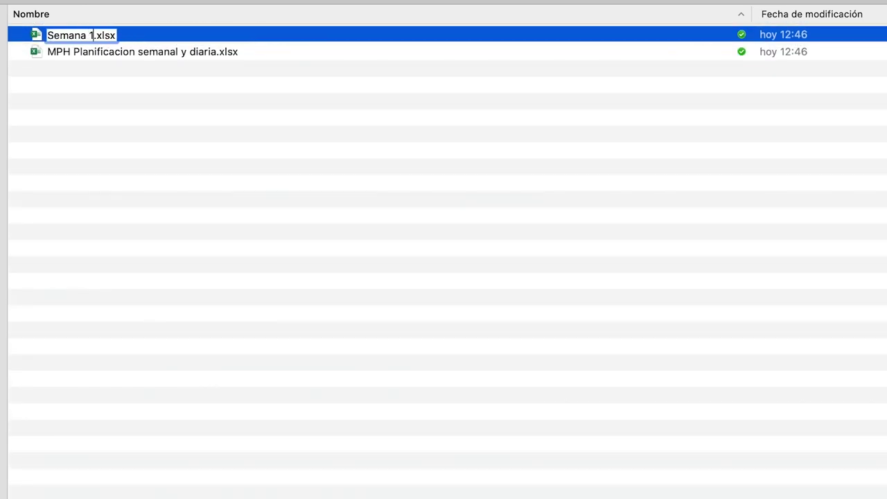
key(Return)
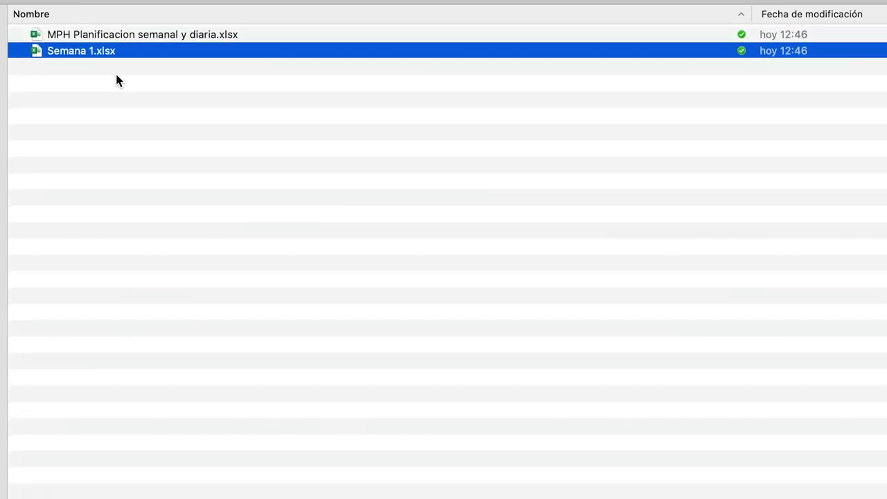
Make another copy of MPH Planificacion semanal y diaria.xlsx and name it Semana 2.xlsx.
click(85, 36)
key(super+d)
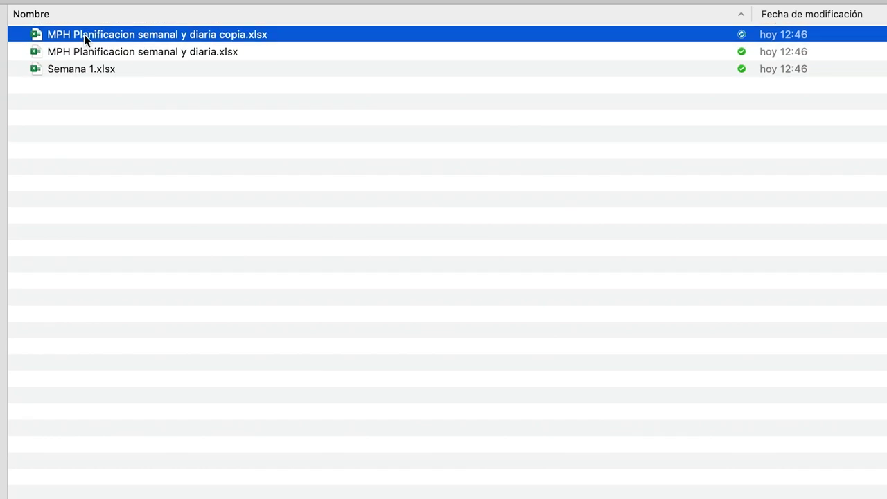
key(Return)
text(Semana 3)
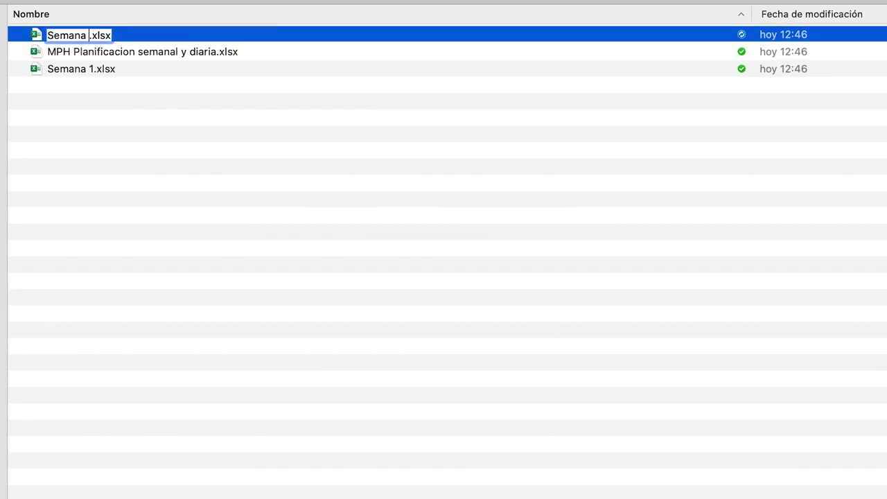
key(BackSpace)
text(2)
key(Return)
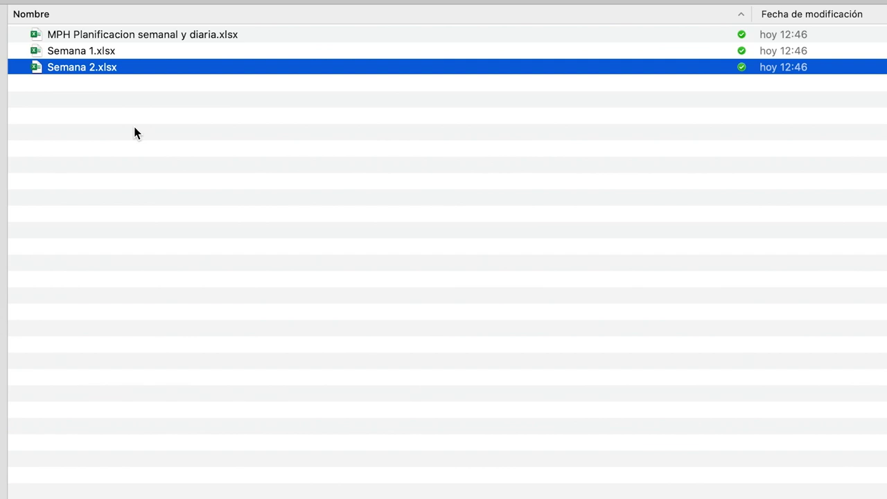
Open the Semana 1.xlsx workbook in Excel.
click(126, 41)
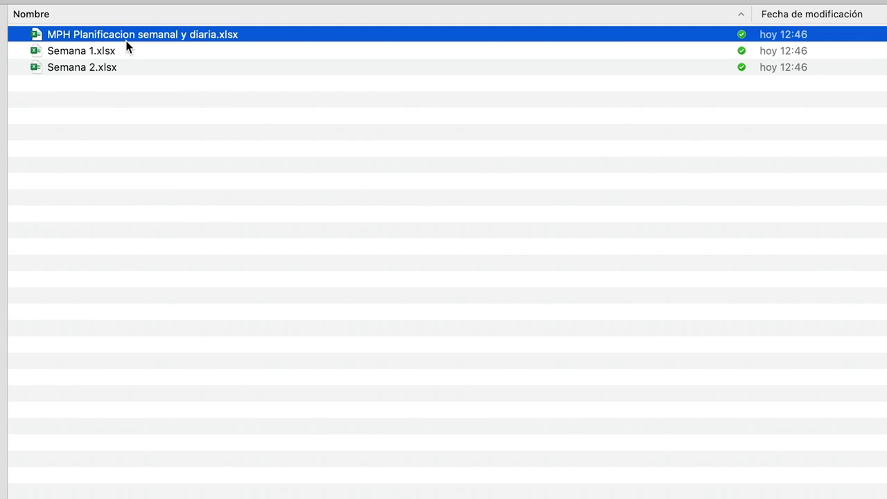
click(73, 67)
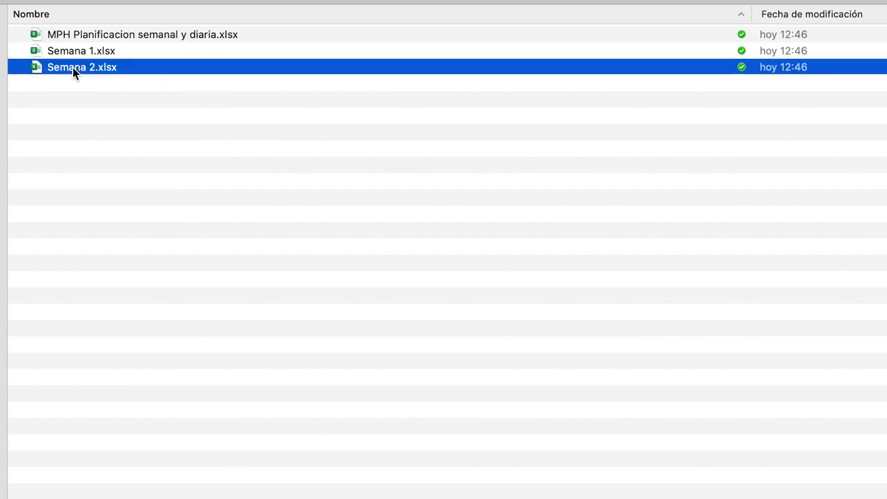
right_click(73, 68)
click(93, 115)
double_click(81, 50)
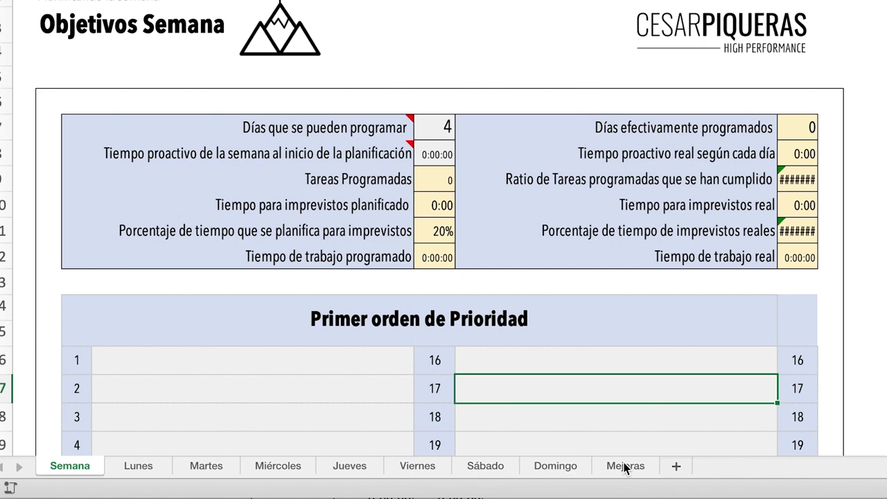
Read the notes on "Días que se pueden programar" and "Tiempo proactivo de la semana al inicio de la planificación" in the Semana sheet.
scroll(387, 363, up, 1)
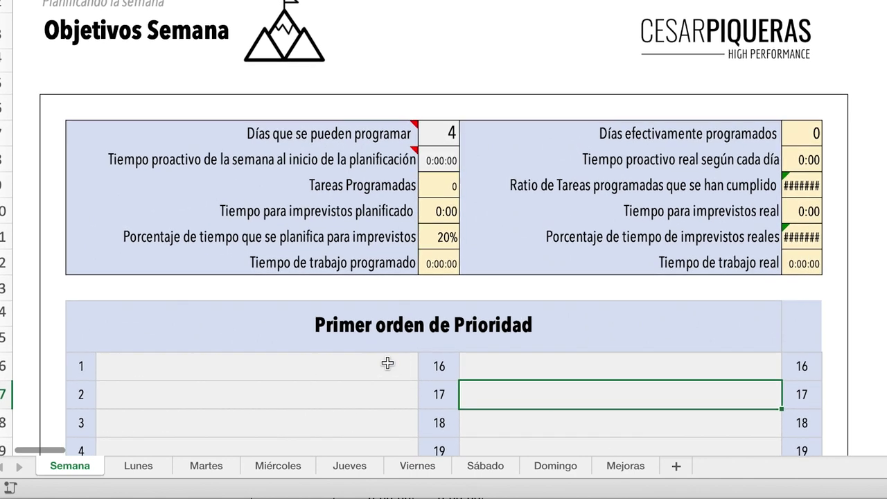
scroll(387, 363, down, 1)
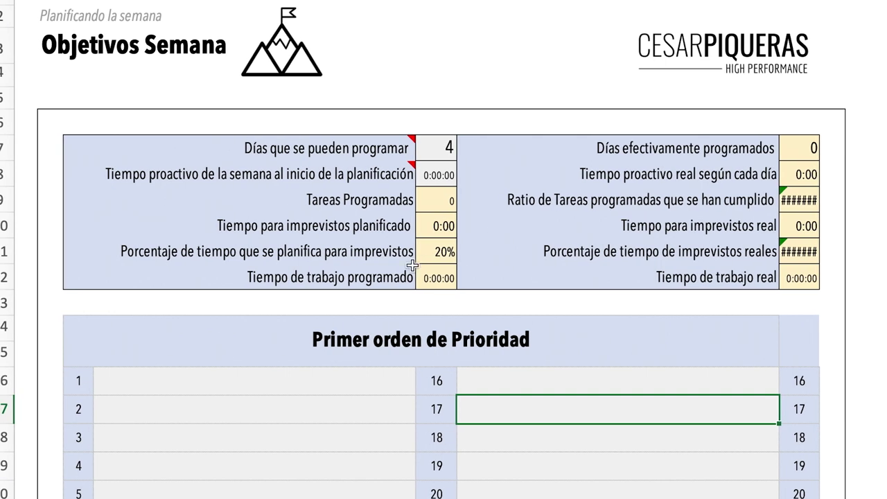
click(329, 153)
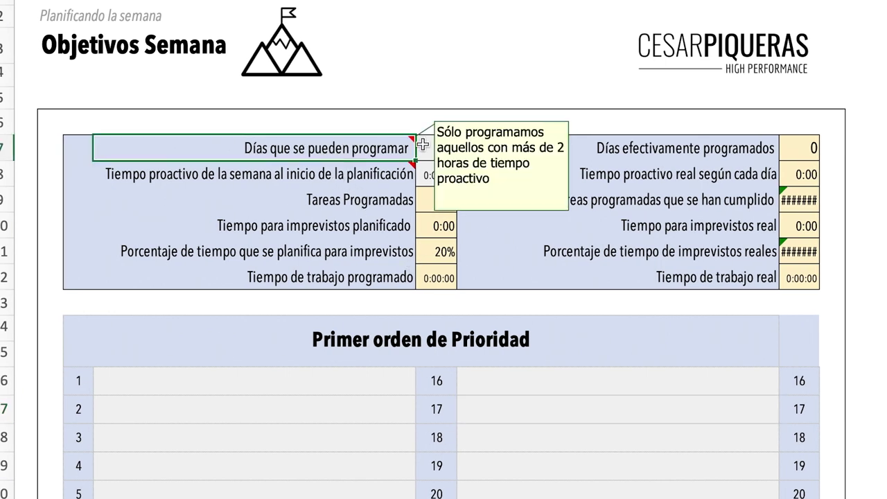
mouse_move(411, 140)
click(400, 174)
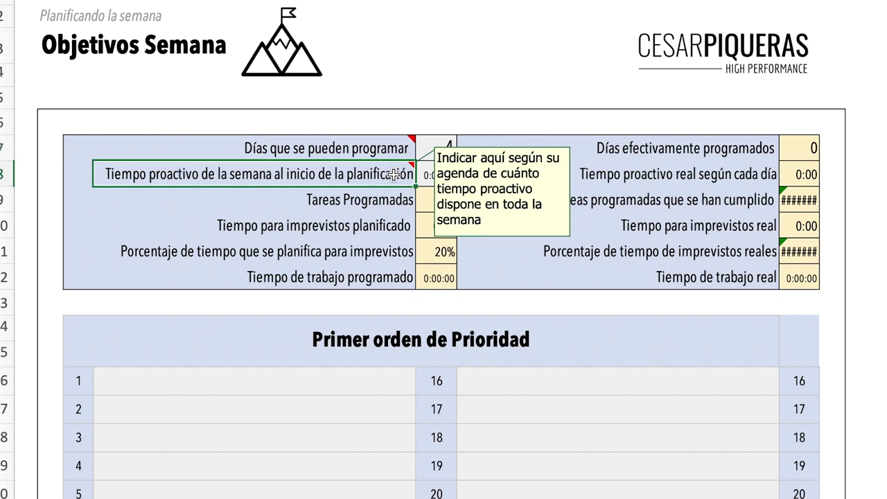
click(362, 143)
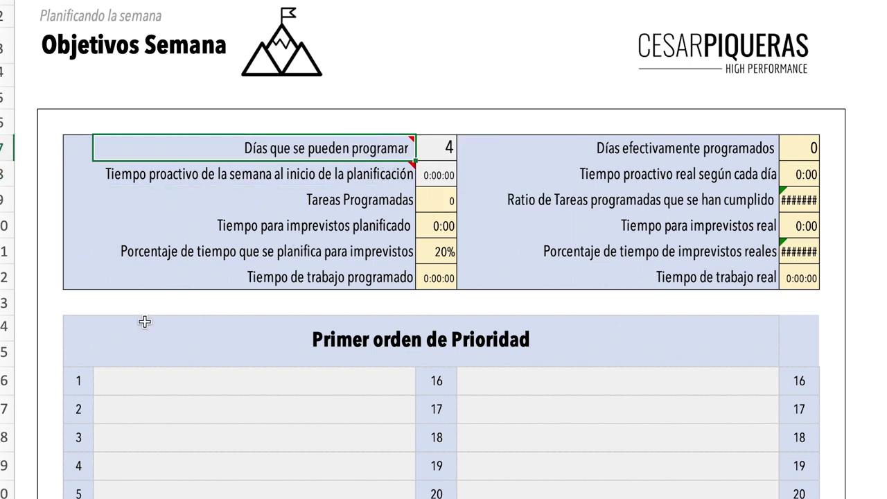
Inspect the value cells for "Días que se pueden programar" and "Días efectivamente programados".
double_click(440, 148)
click(449, 147)
drag(449, 148, 457, 149)
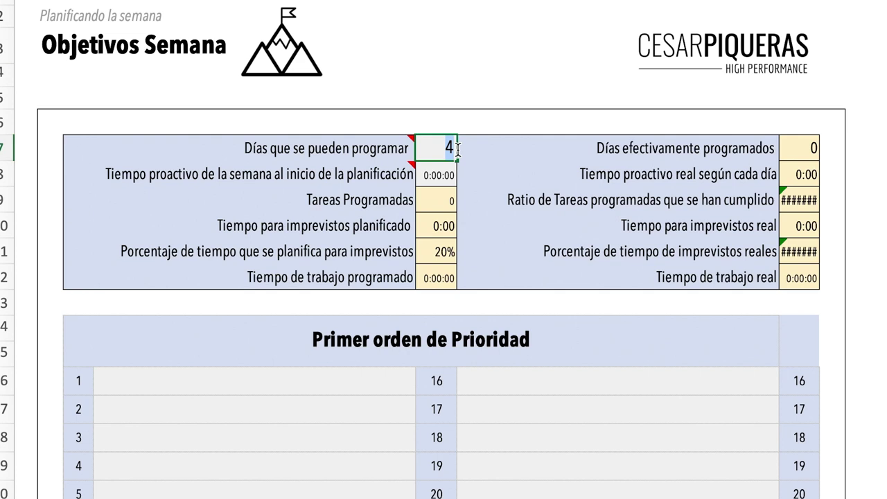
key(Return)
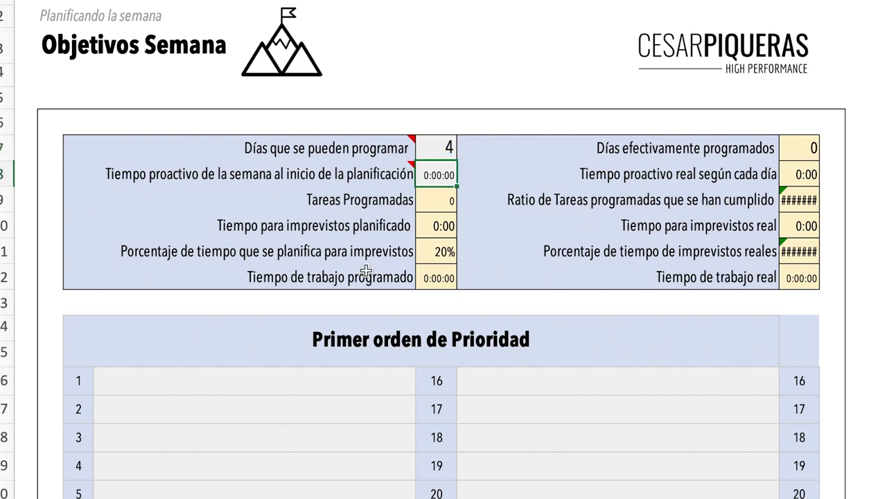
click(432, 149)
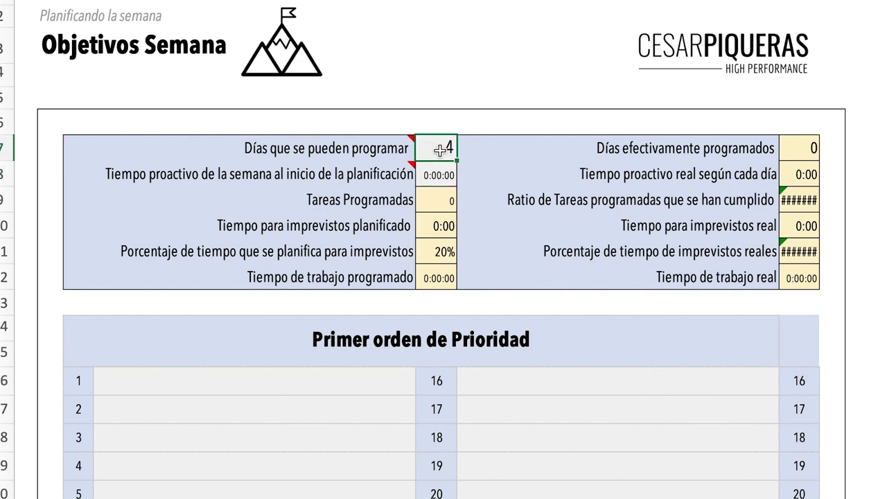
click(806, 148)
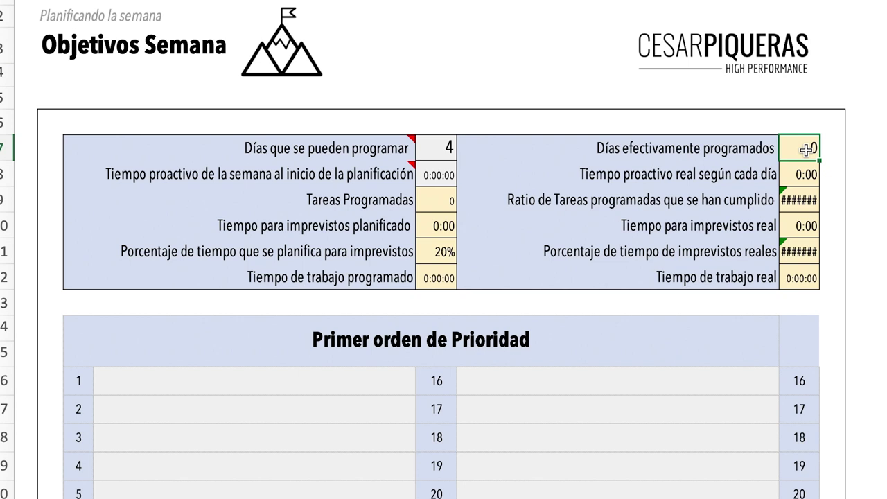
click(430, 153)
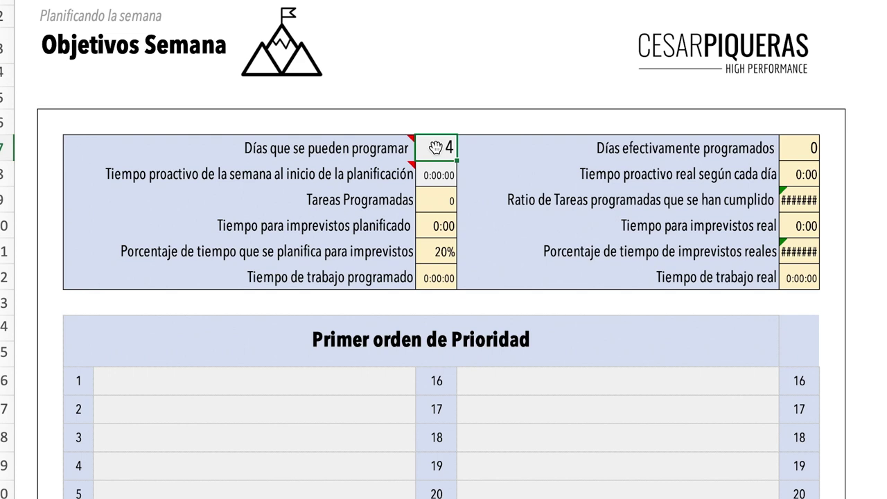
Set "Tiempo proactivo de la semana al inicio de la planificación" to 17:00:00.
click(431, 176)
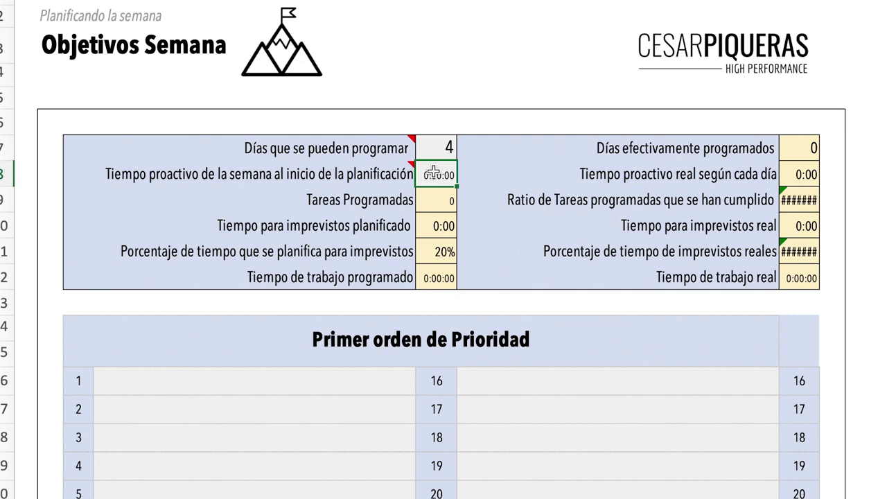
double_click(432, 173)
text(17)
key(Return)
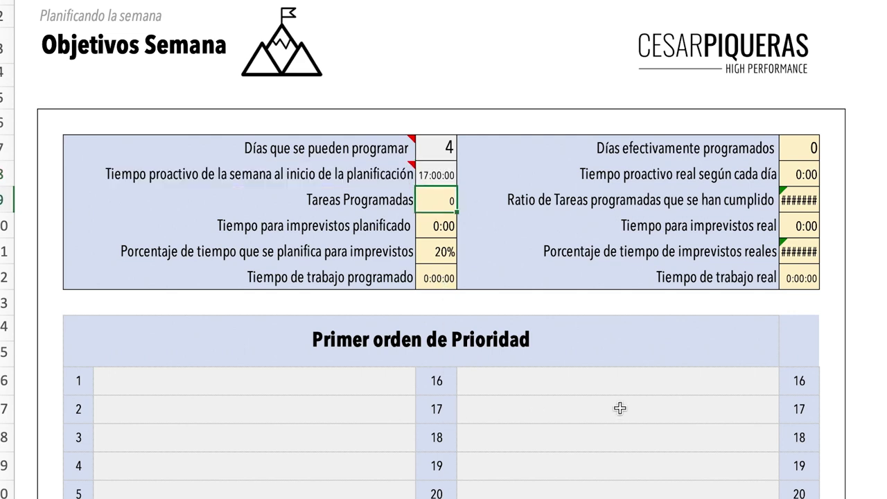
Change the hours of the week's initial proactive time to 20, keeping zero minutes and seconds.
double_click(410, 171)
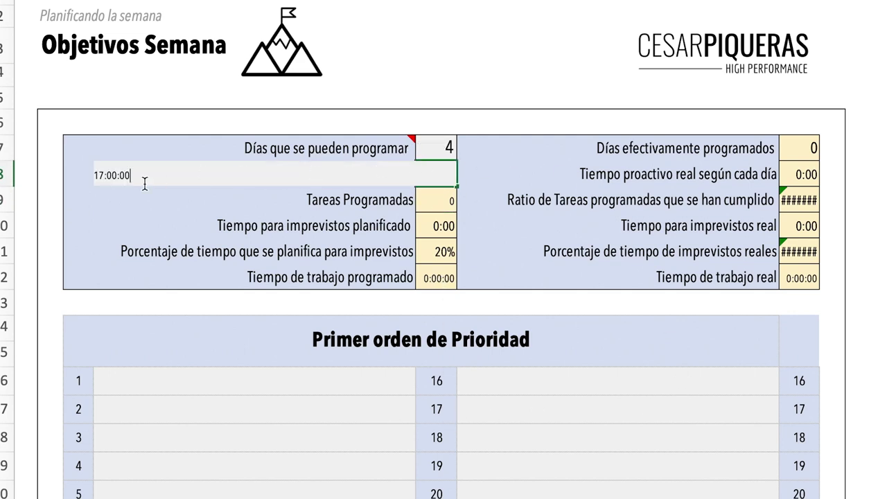
click(103, 178)
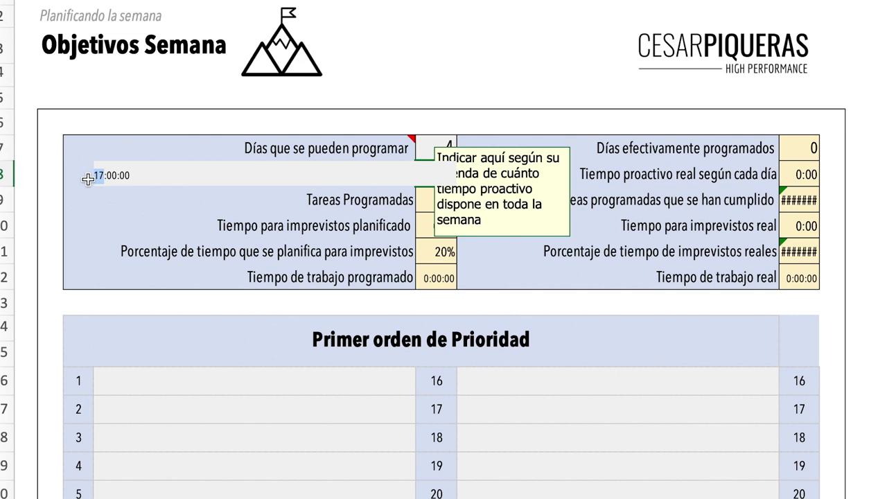
key(BackSpace)
key(BackSpace)
text(20)
key(Return)
Set the week's proactive time at the start of planning to 7:00:00.
double_click(424, 174)
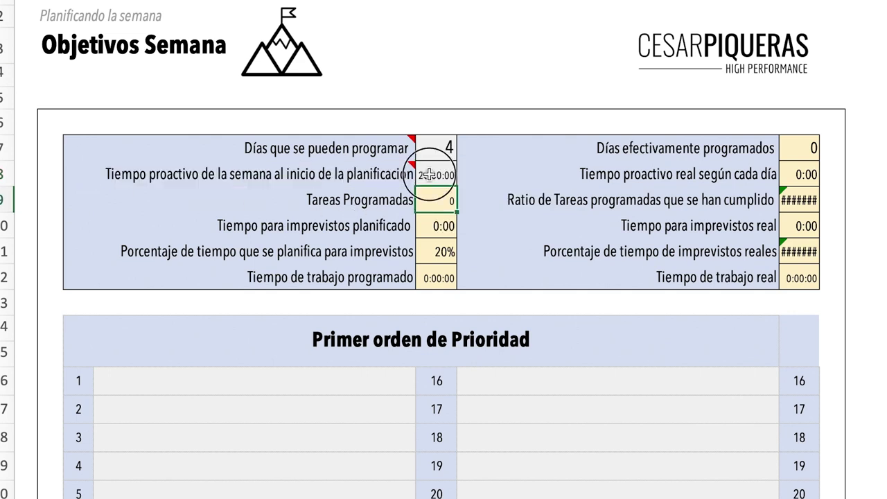
click(103, 174)
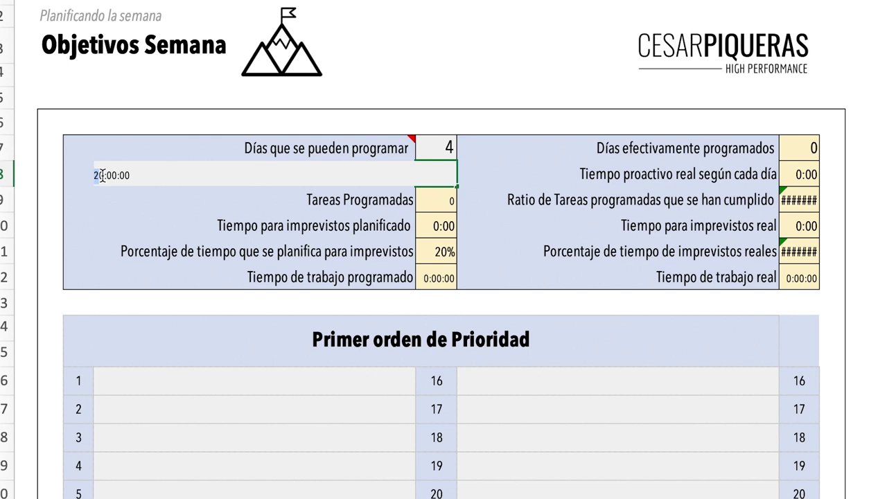
key(Delete)
key(Delete)
key(Delete)
text(7:0)
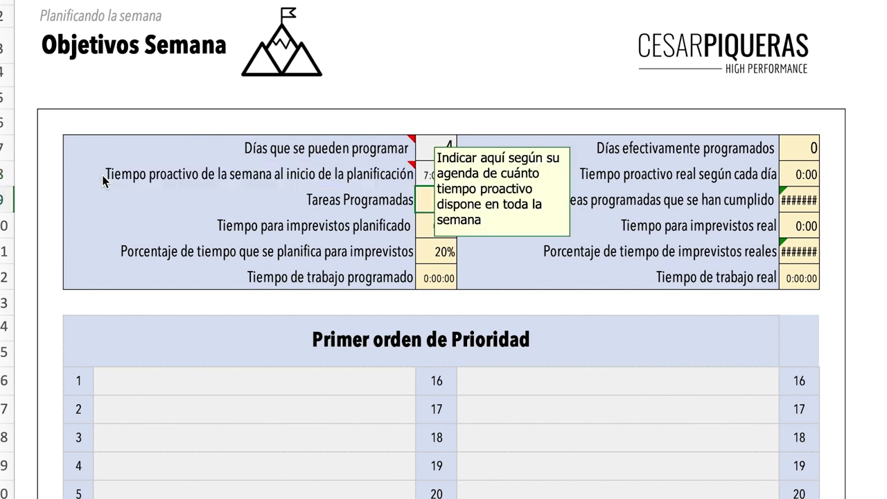
key(Return)
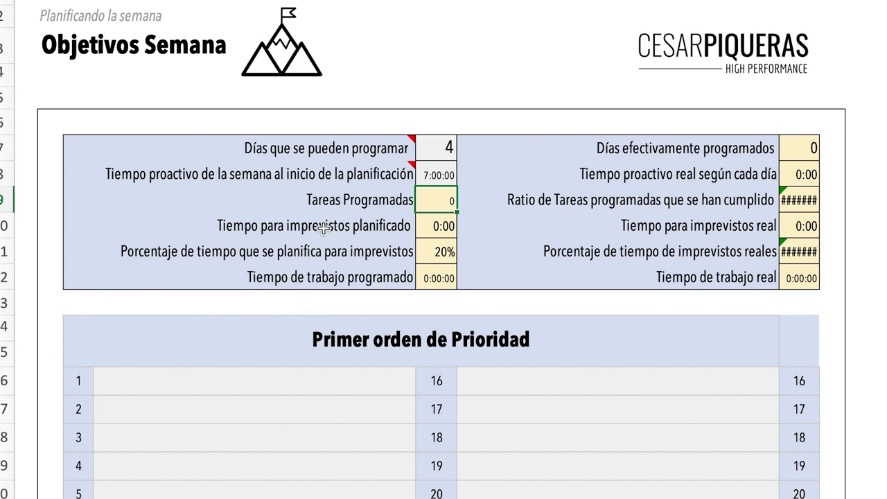
Reset "Tiempo proactivo de la semana al inicio de la planificación" to 00:00:00.
mouse_move(408, 174)
click(435, 173)
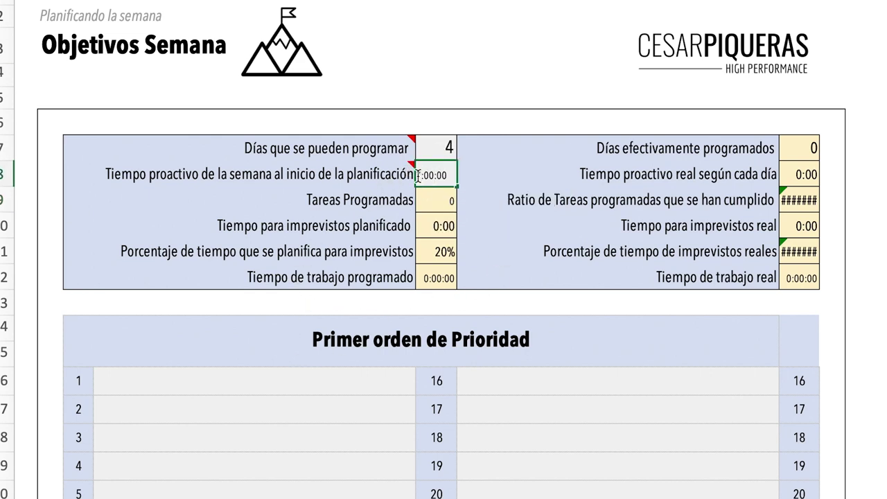
click(420, 175)
double_click(415, 176)
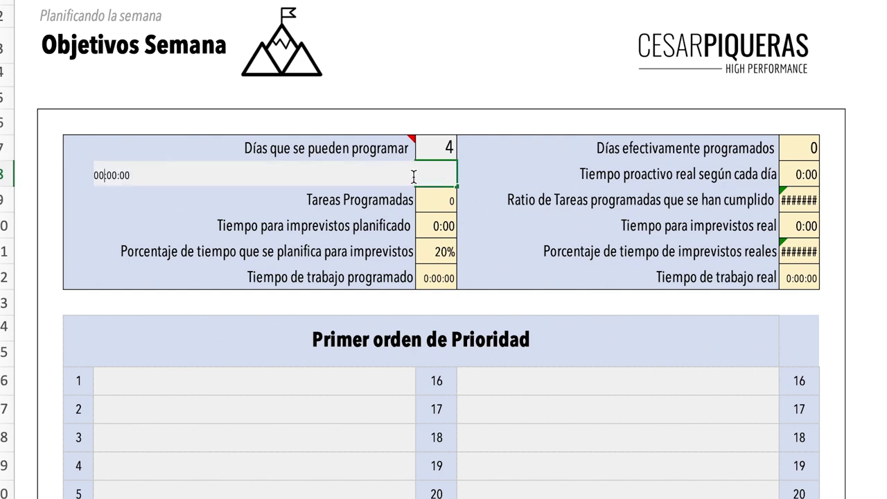
click(415, 194)
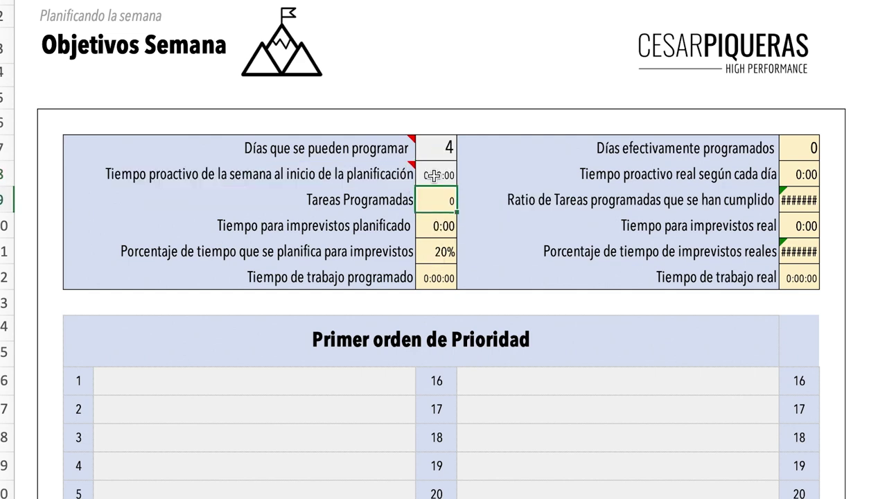
Set "Días que se pueden programar" to 0 and select it together with the proactive time cell below.
click(440, 149)
text(0)
key(Return)
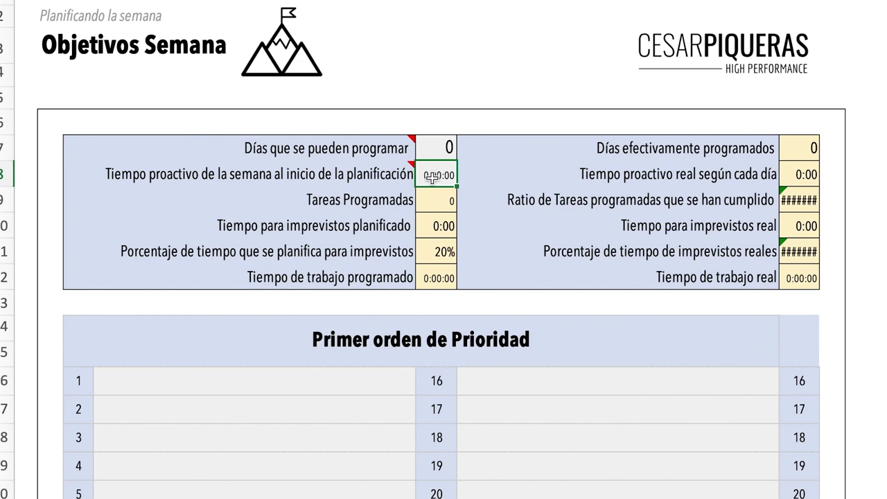
drag(432, 149, 433, 173)
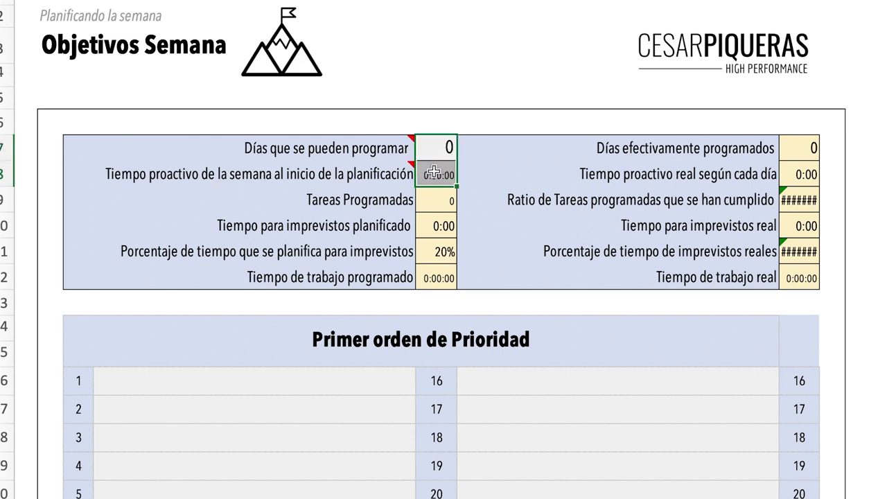
Examine the "Primer orden de Prioridad" and "Segundo orden de Prioridad" tables and the week's initial proactive time cell.
scroll(434, 172, down, 5)
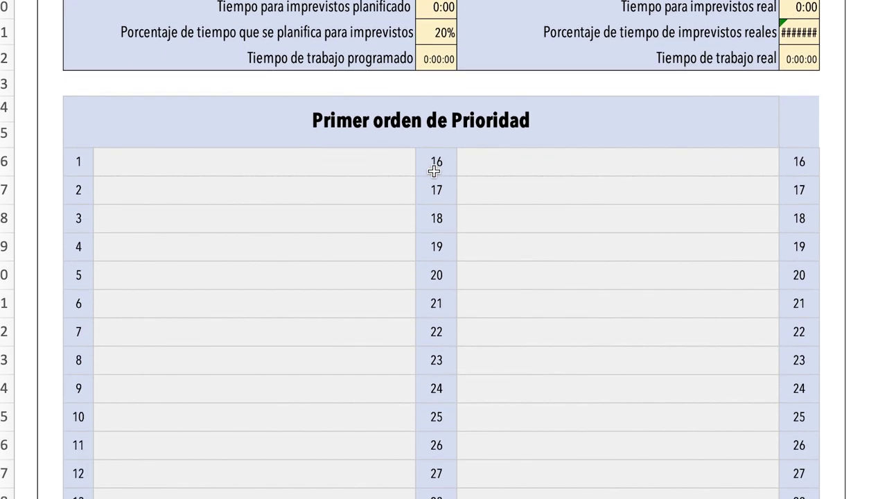
scroll(433, 172, down, 2)
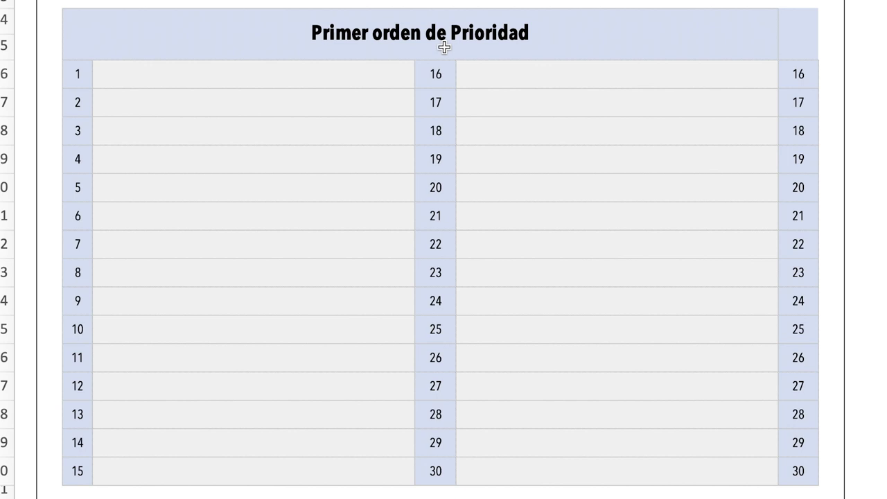
scroll(444, 47, down, 10)
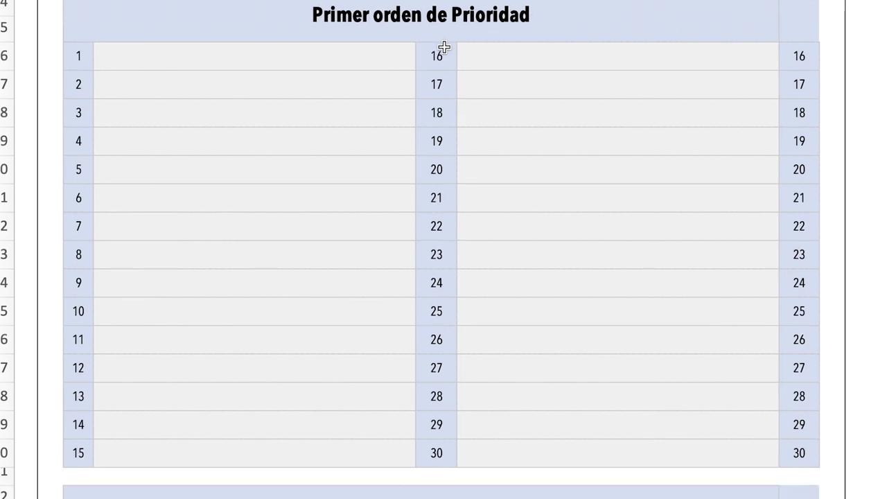
scroll(443, 46, up, 1)
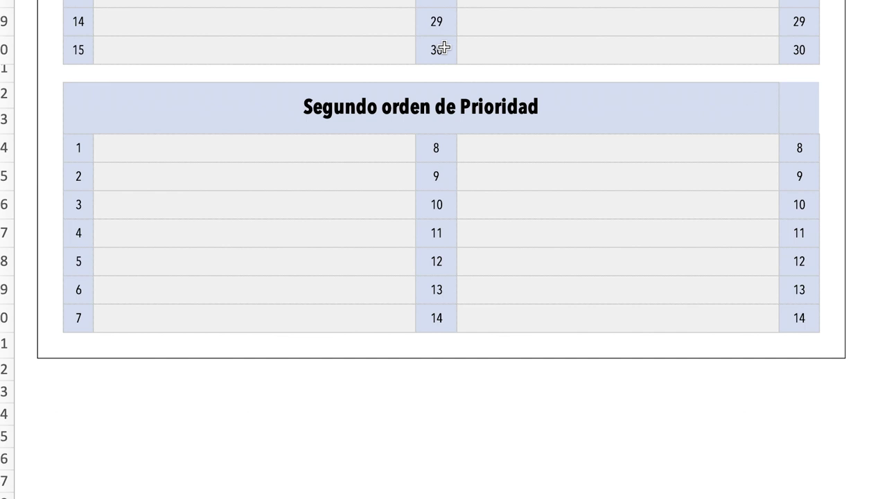
scroll(443, 47, up, 10)
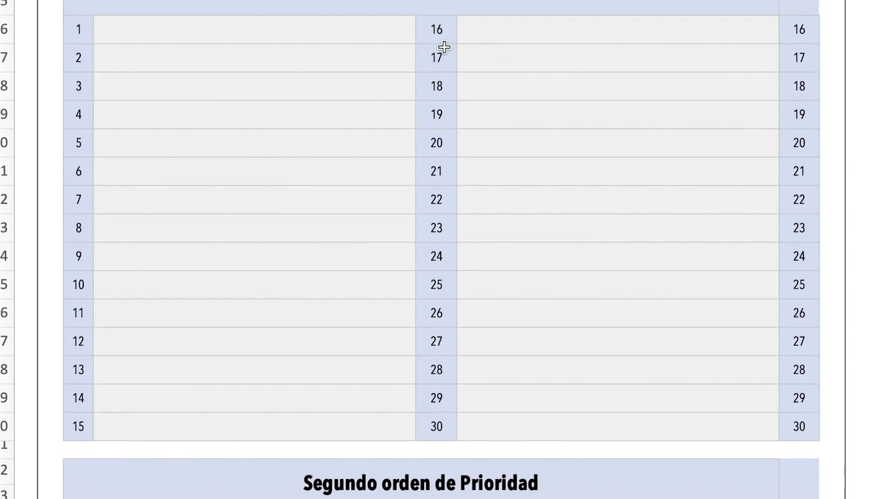
scroll(443, 47, up, 3)
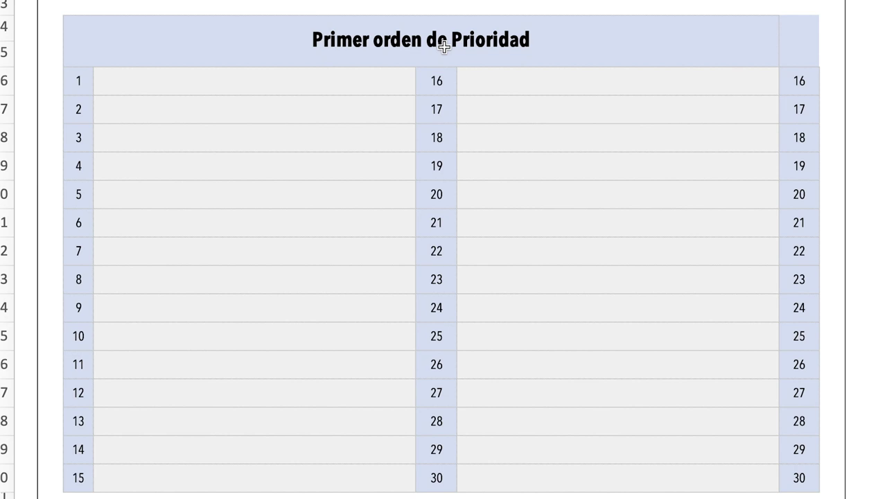
scroll(444, 46, up, 5)
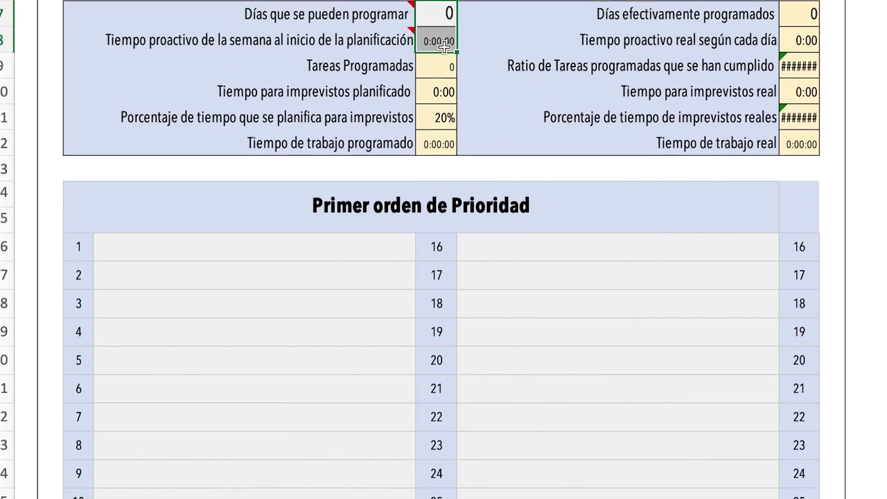
click(426, 43)
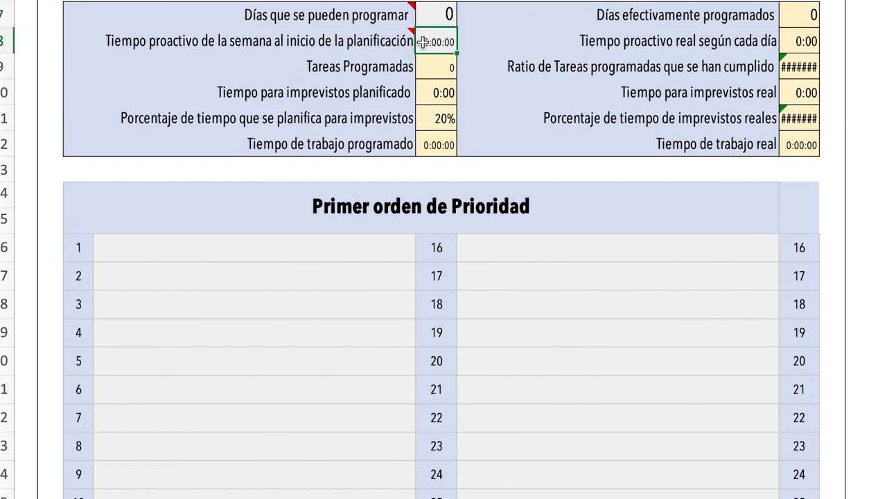
Enter "Informe 3T" as objective 1 under "Primer orden de Prioridad".
scroll(426, 42, down, 5)
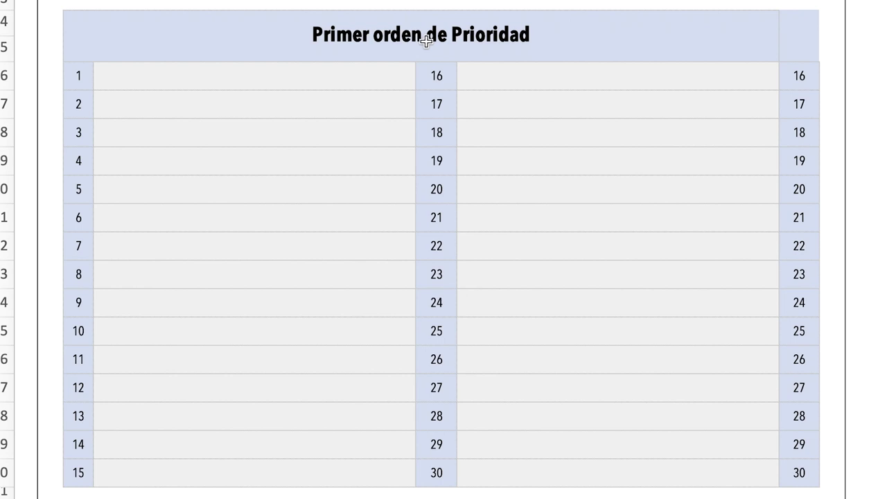
double_click(238, 79)
text(I)
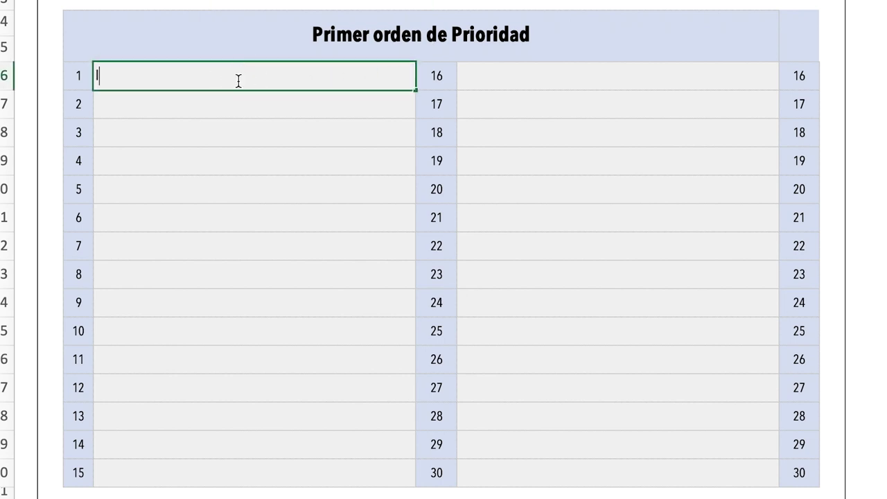
text(nforme 3T)
Enter "Propuesta para" followed by the contact's first name as first-priority objective 2.
click(244, 101)
double_click(244, 102)
text(Propuest)
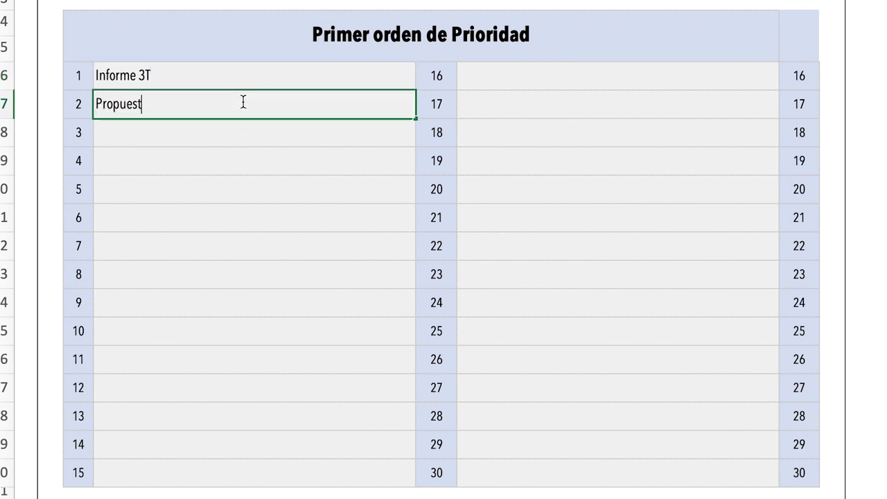
text(a para Marat)
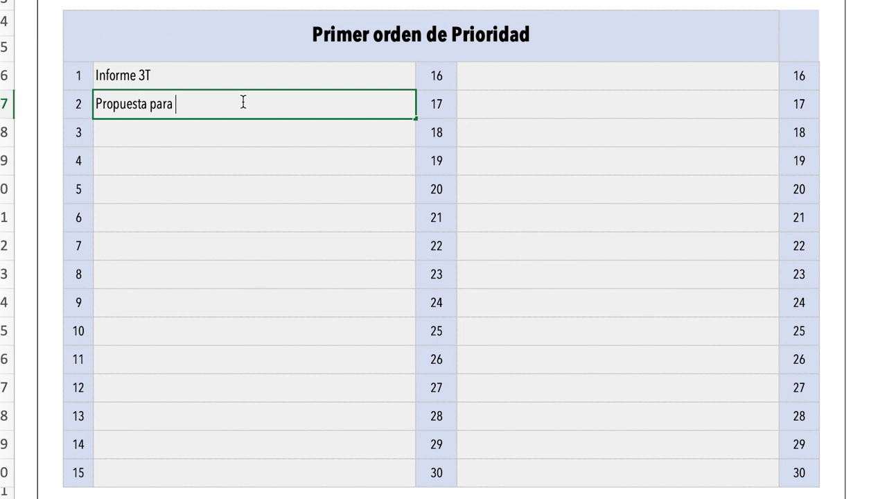
key(BackSpace)
key(BackSpace)
text(ta)
key(Return)
text(Proye)
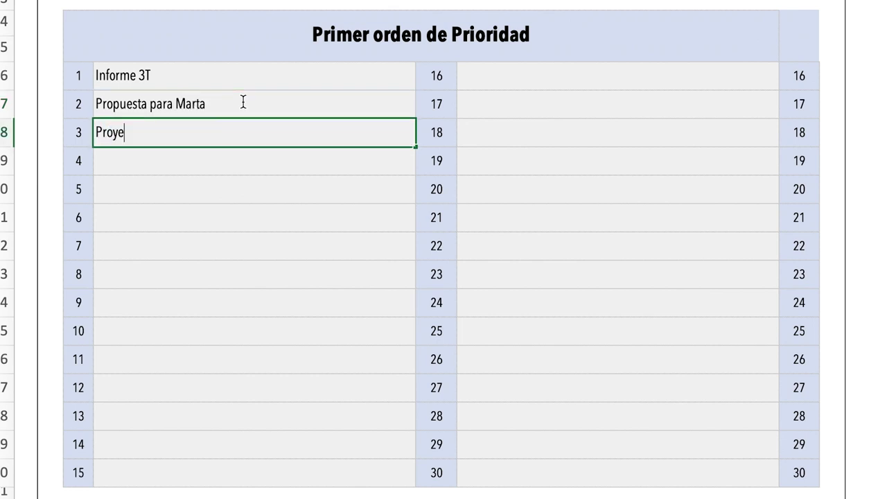
key(BackSpace)
key(BackSpace)
key(BackSpace)
key(BackSpace)
key(BackSpace)
Enter "Finalizar proyecto XPI" as first-priority objective 3.
text(Finz)
key(BackSpace)
text(alizar proyecto XPI)
key(Return)
Enter "Planificar semana 2 (viajes, hoteles, desplamientos)" as first-priority objective 4.
text(Plani)
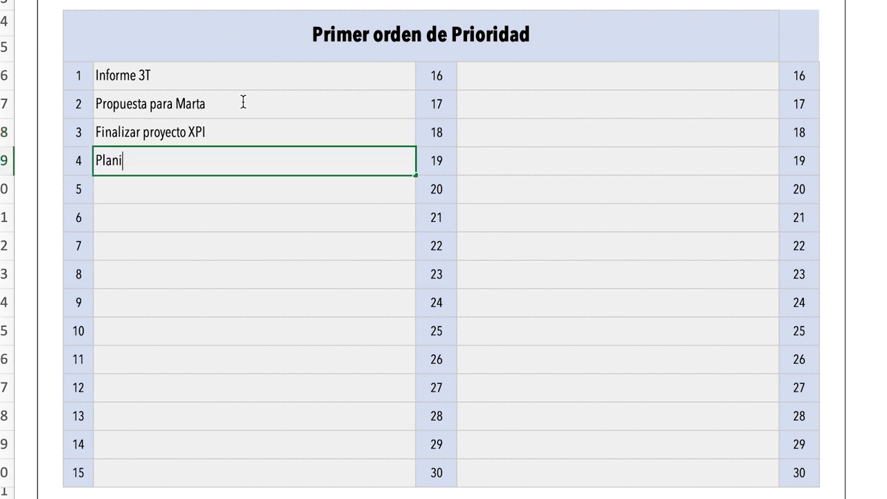
text(ficar semana s)
key(BackSpace)
text(2 (viajes)
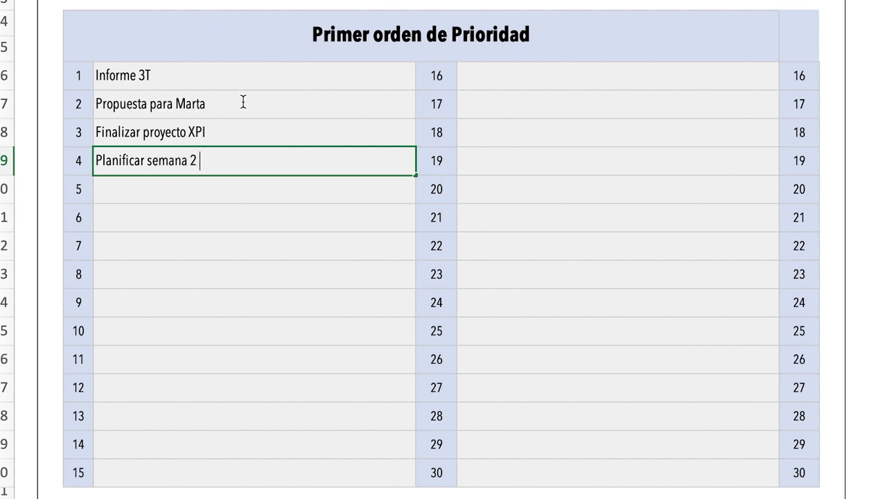
text(, hoteles, des)
text(pla)
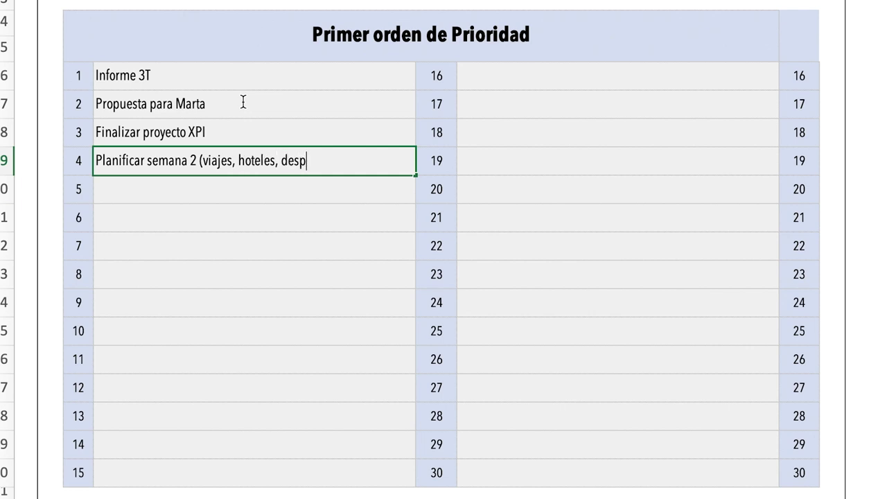
text(mientos))
key(Return)
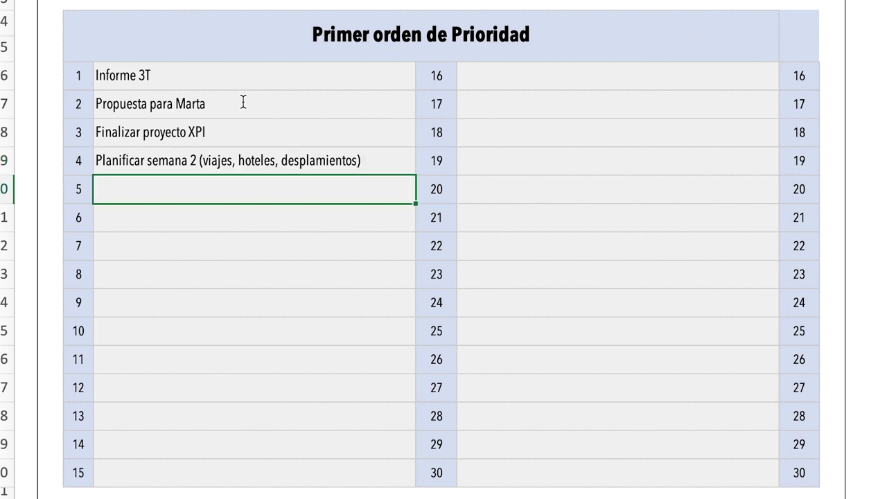
Enter "Preparar reunión con" followed by the colleague's first name as first-priority objective 5.
text(Prep)
text(arar ren)
key(BackSpace)
text(unión con Jorge)
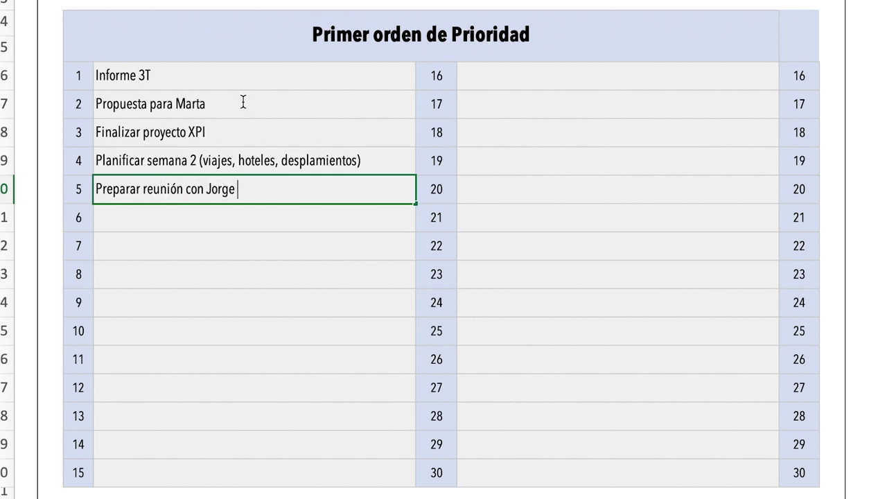
key(Return)
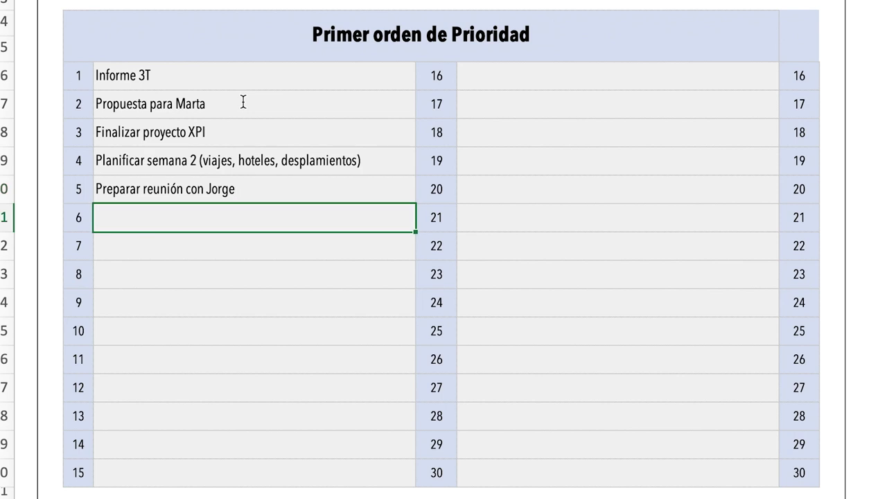
Fill first-priority objectives 6, 7 and 8 with the placeholder "...".
text(...)
key(Return)
text(...)
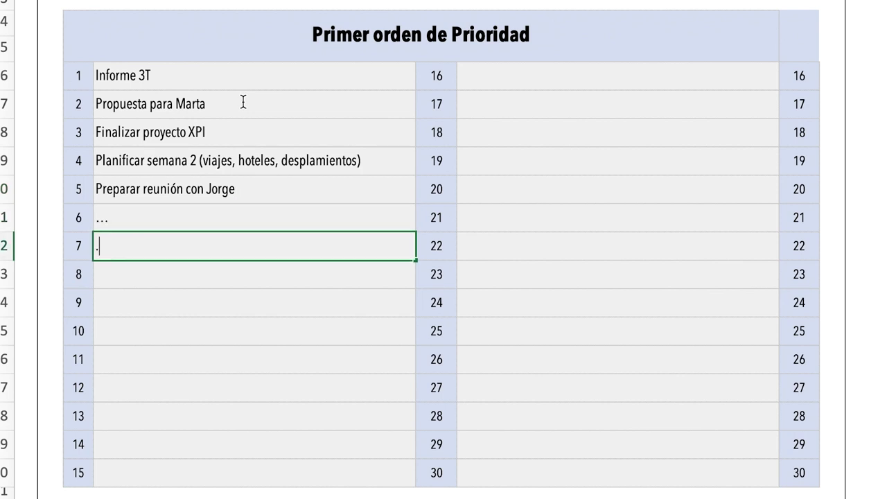
key(Return)
text(...)
key(Return)
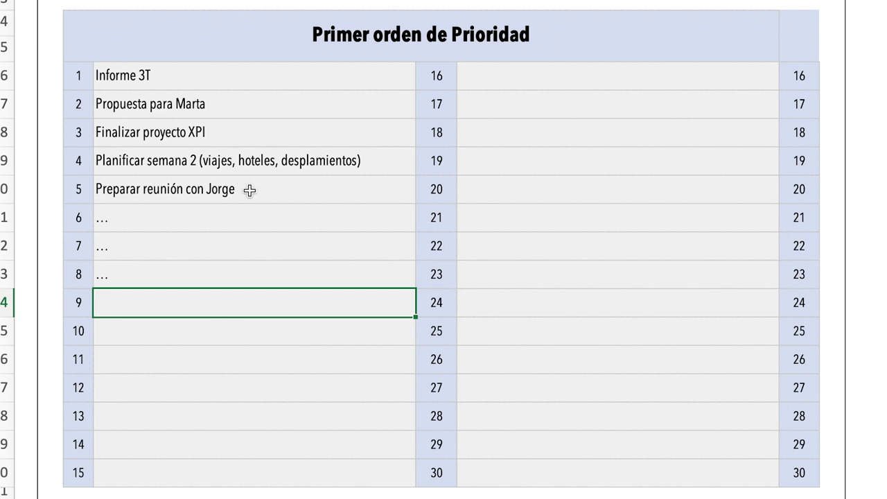
Write "Avanzar con el proyecto de la Feria de Milán" as objective 1 under "Segundo orden de Prioridad".
scroll(249, 184, down, 1)
scroll(250, 190, down, 8)
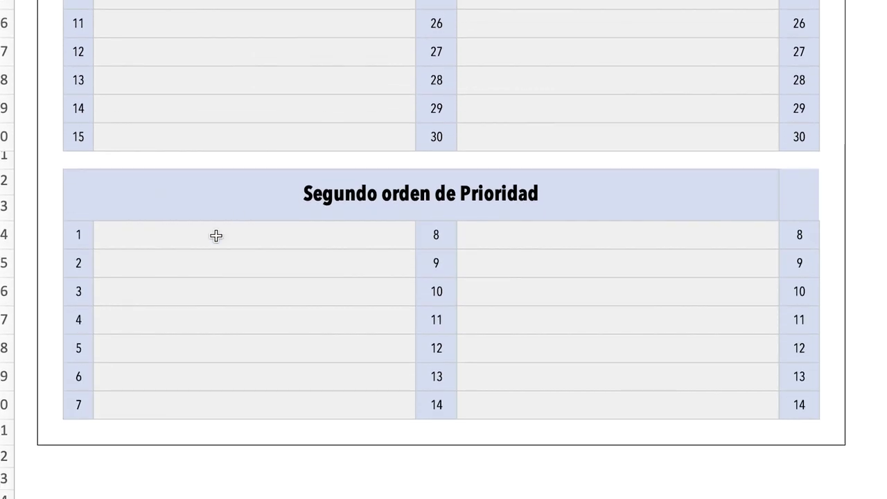
double_click(179, 233)
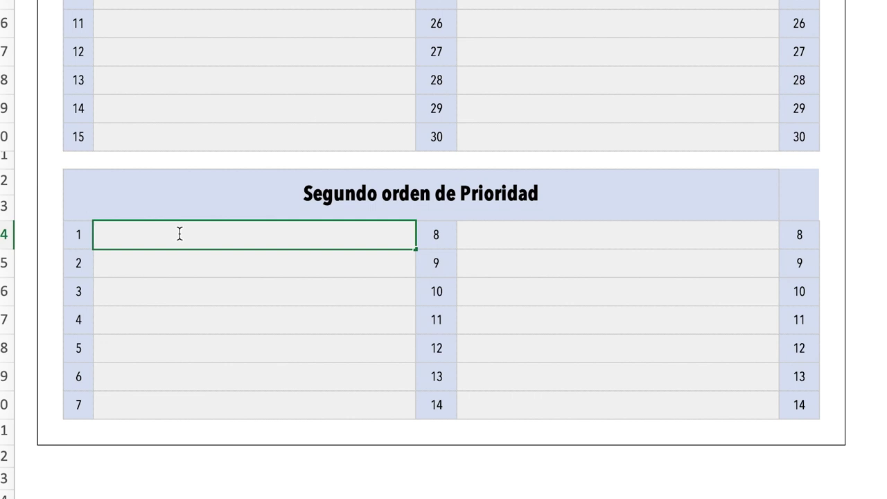
text(Avanzar con el proy)
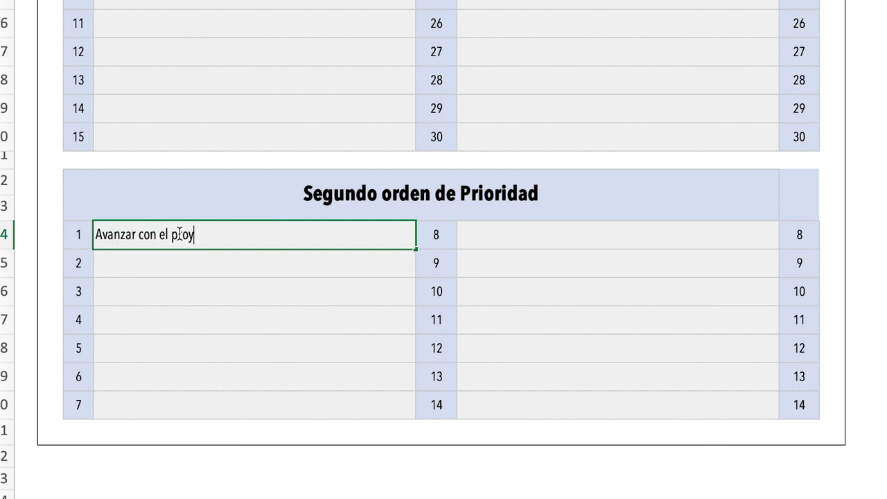
text(ecto de la Feri)
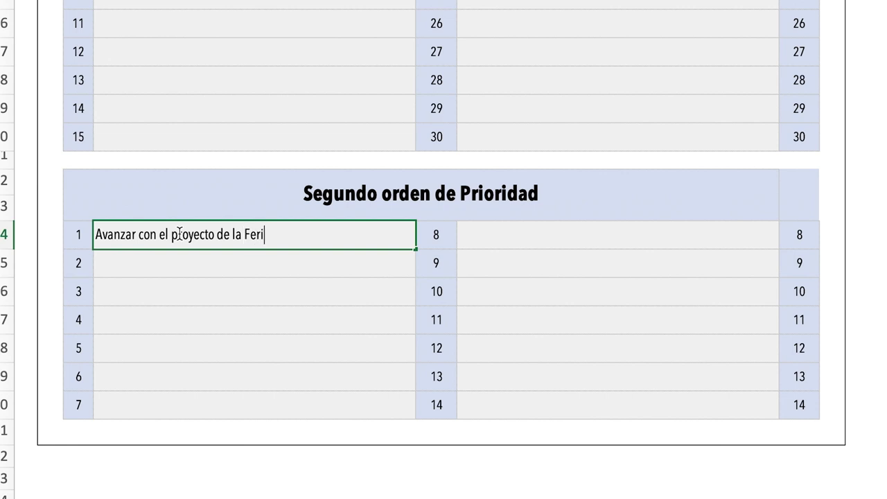
text(a de Milán)
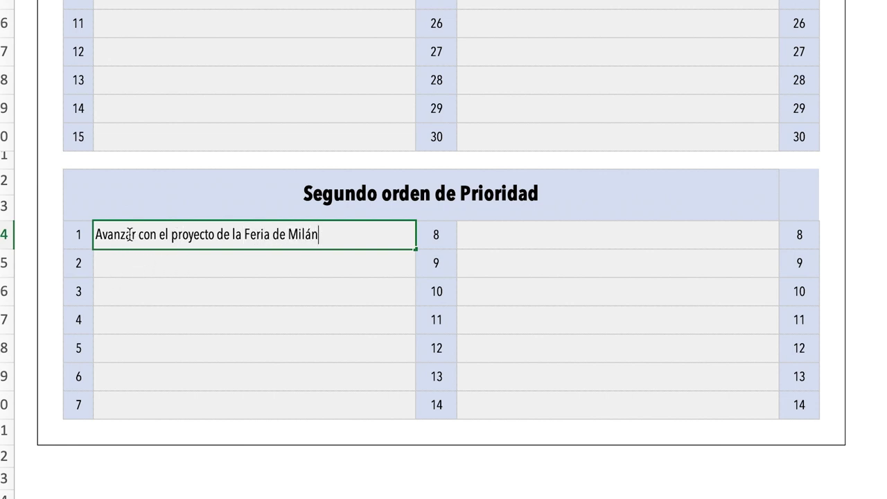
Reword second-priority objective 1 as "Iniciar búsqueda de proveedores de la Feria de Milán".
drag(136, 234, 91, 229)
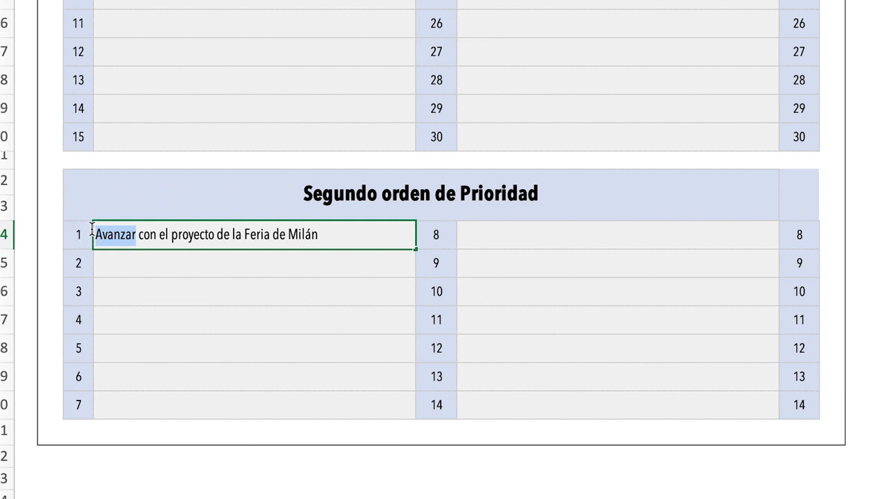
text(Iniciar búsqueda de prove)
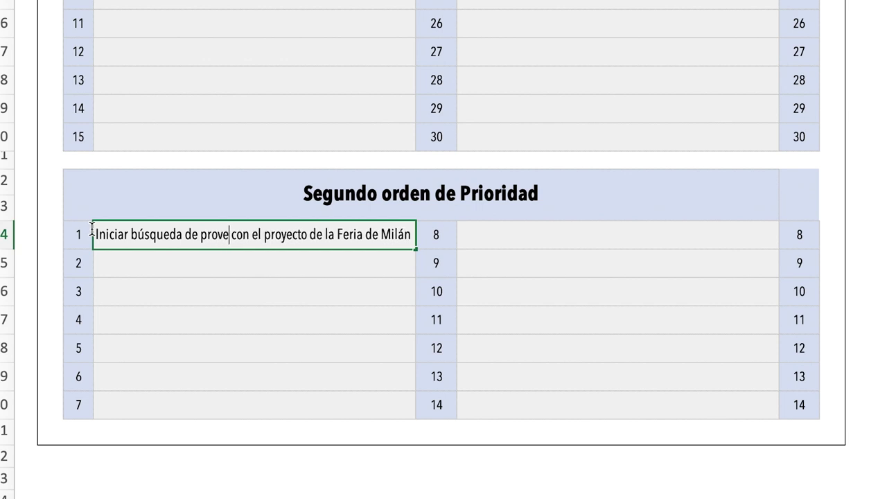
text(edores)
drag(374, 233, 264, 233)
key(BackSpace)
text(de Mil)
key(BackSpace)
text(a)
key(Return)
Enter "Hacer plan para el 4T" as second-priority objective 2.
click(198, 239)
click(198, 267)
double_click(198, 268)
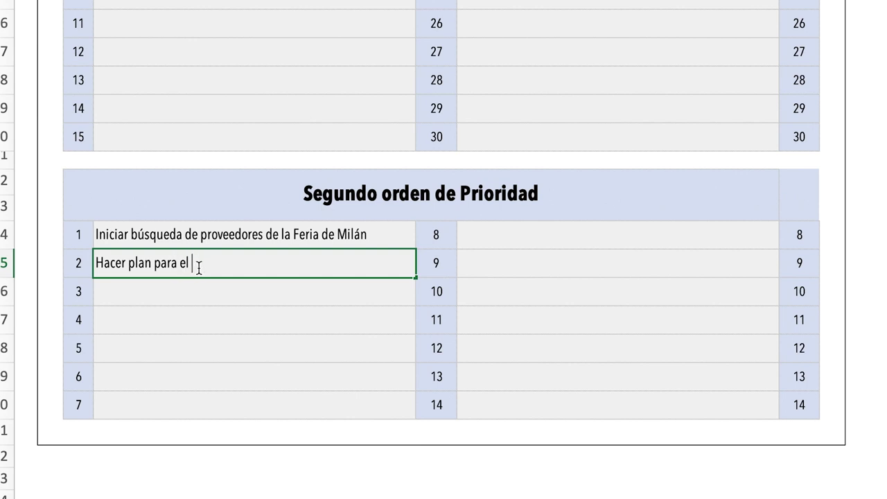
click(199, 295)
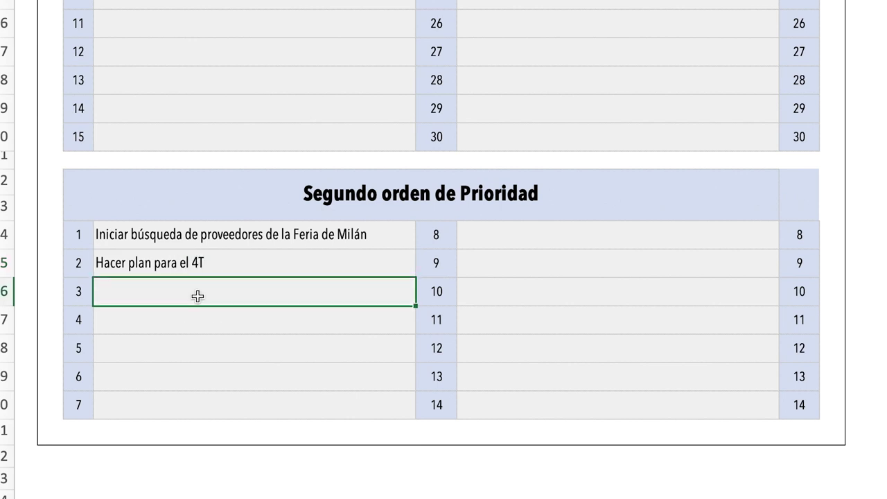
Review the objectives in both priority tables, selecting the filled first-priority rows and the second-priority rows.
click(188, 268)
scroll(189, 268, up, 4)
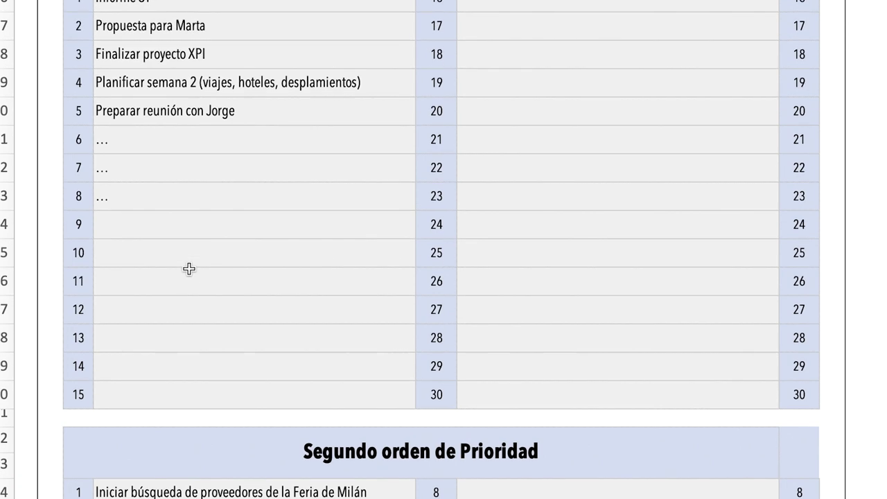
scroll(189, 268, down, 2)
scroll(188, 268, down, 2)
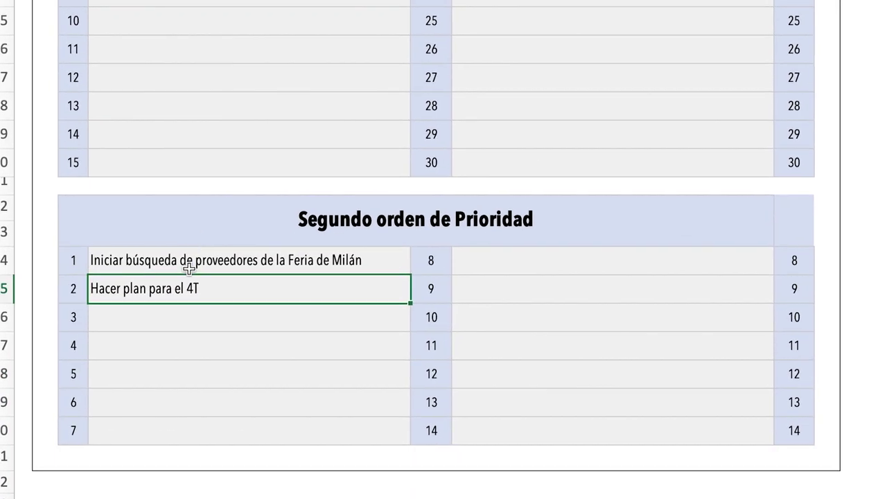
click(188, 348)
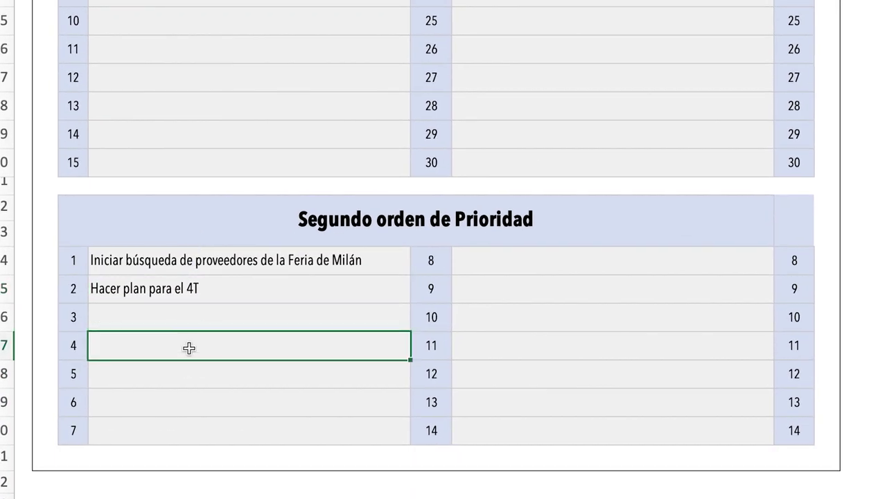
scroll(188, 348, up, 5)
drag(206, 64, 208, 259)
scroll(208, 259, down, 4)
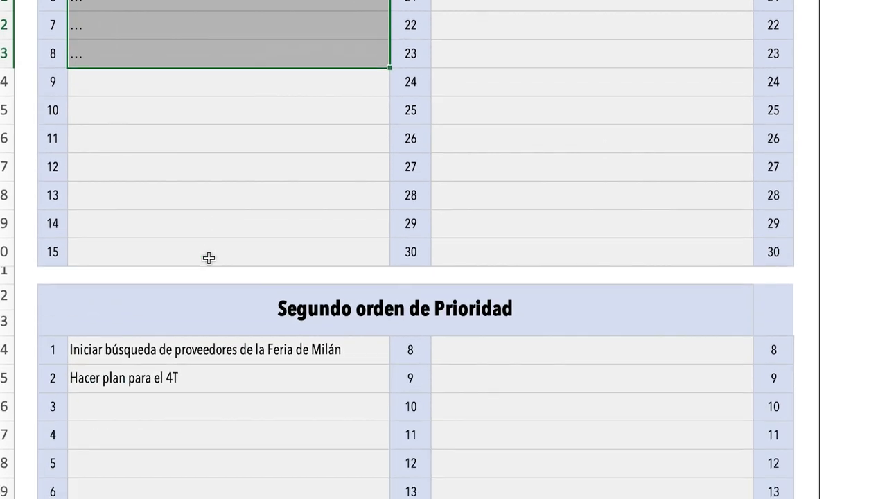
drag(204, 359, 204, 414)
scroll(204, 414, up, 3)
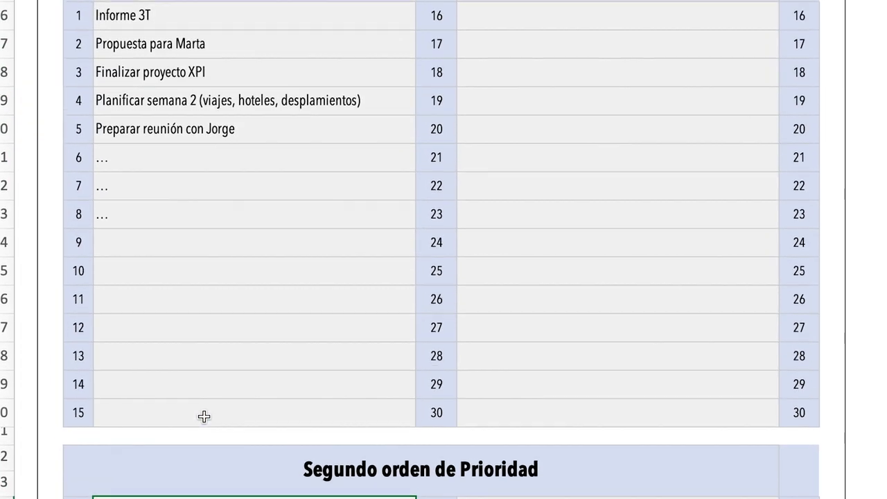
Examine the objectives in both priority tables alongside the "Días que se pueden programar" and proactive time fields.
scroll(204, 416, up, 1)
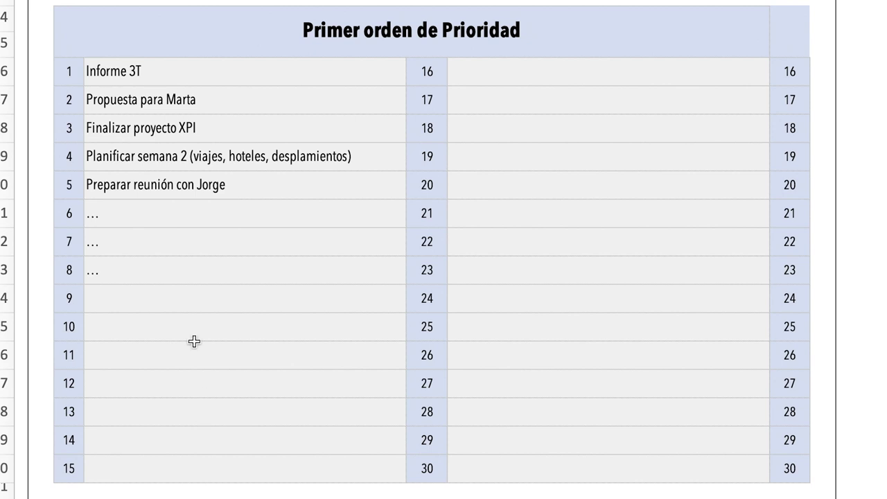
click(208, 73)
click(317, 97)
click(332, 132)
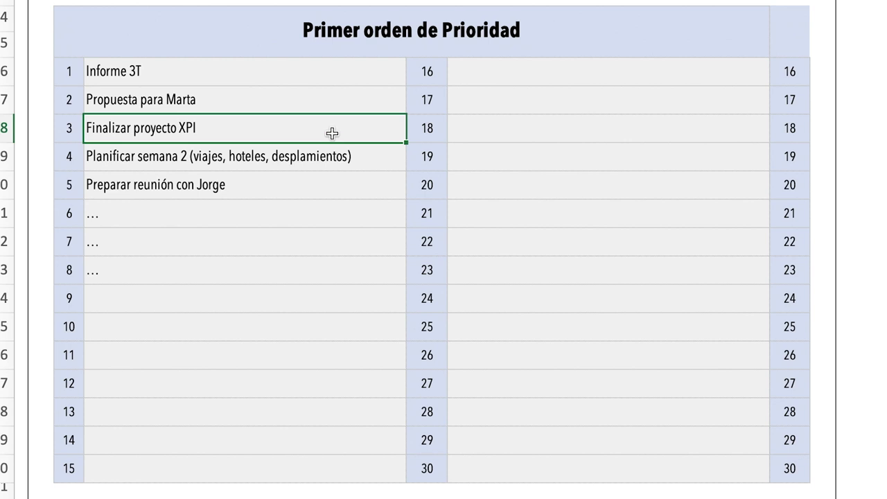
scroll(331, 138, down, 10)
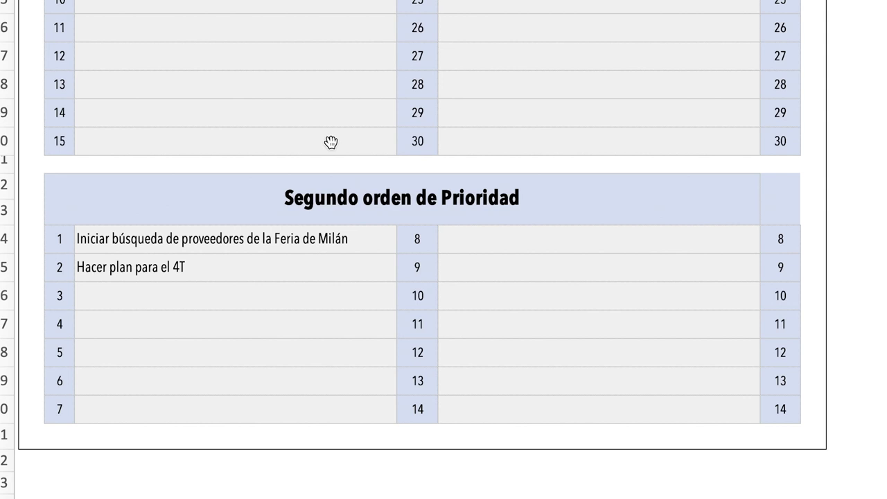
scroll(330, 142, up, 1)
scroll(330, 142, left, 1)
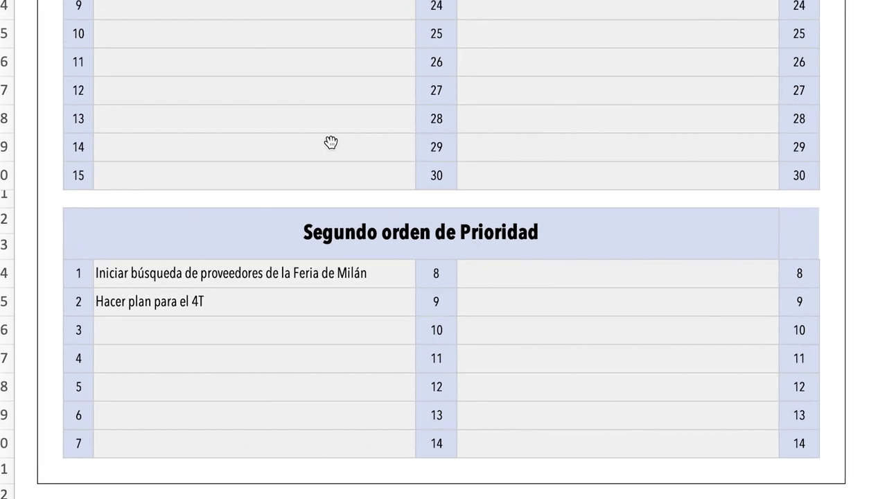
scroll(331, 142, up, 6)
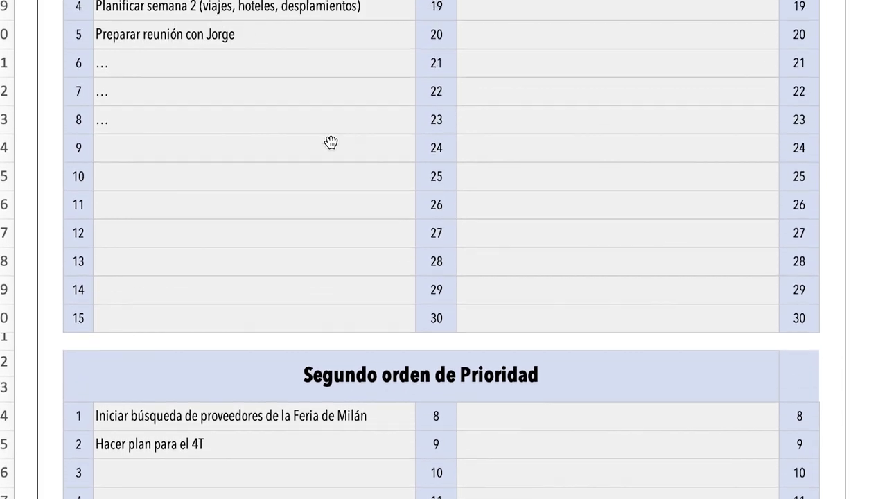
scroll(331, 142, up, 6)
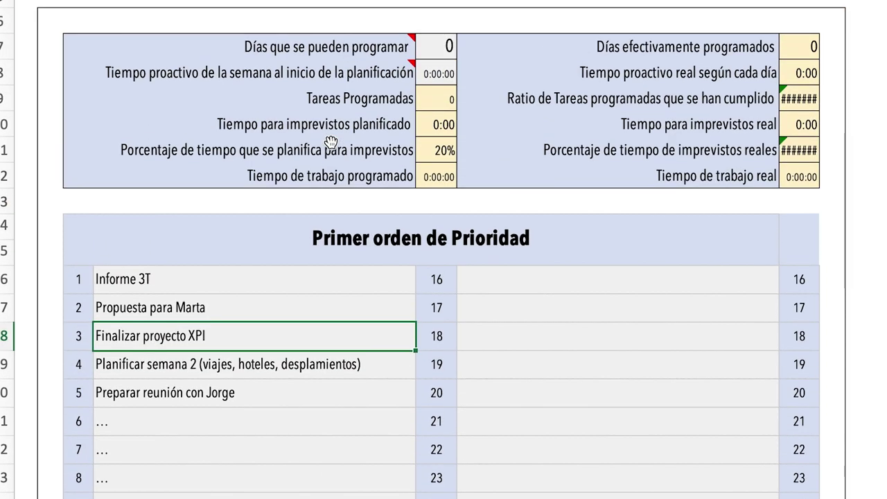
click(446, 63)
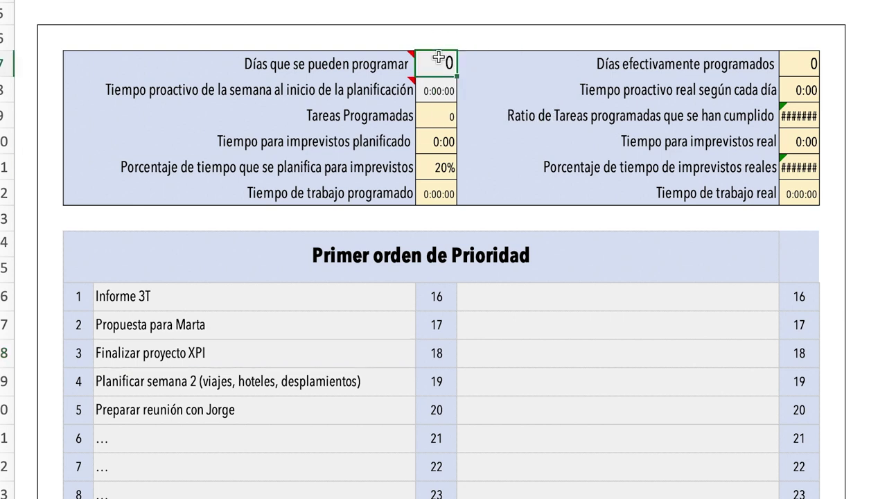
click(427, 99)
scroll(277, 291, down, 5)
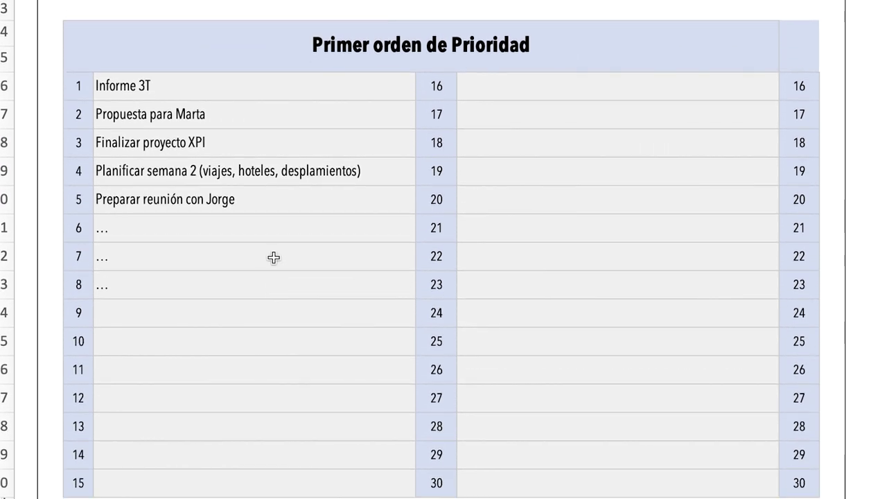
scroll(273, 256, down, 9)
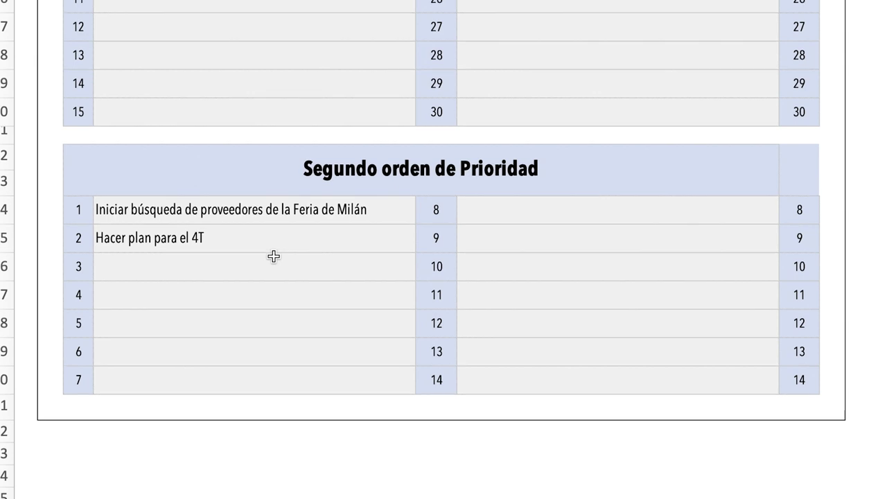
scroll(274, 256, up, 12)
scroll(273, 256, down, 3)
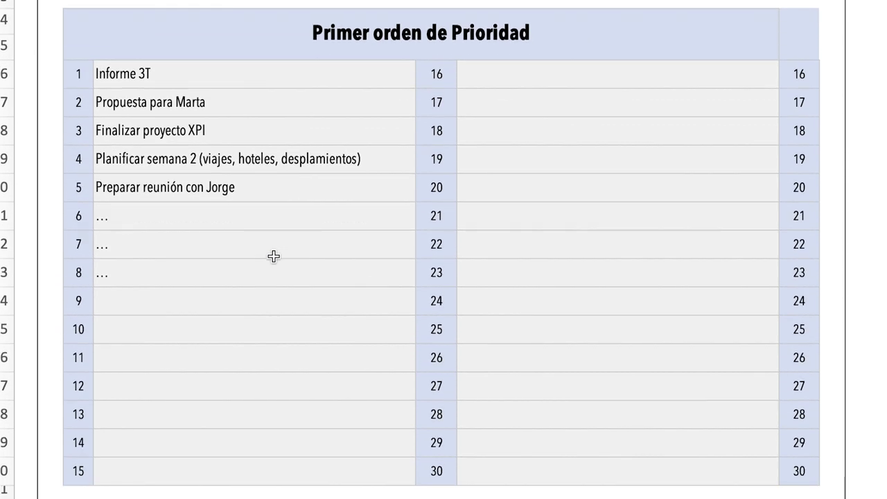
Change the text colour of second-priority objective 1, "Iniciar búsqueda de proveedores de la Feria de Milán", to green.
scroll(273, 256, down, 6)
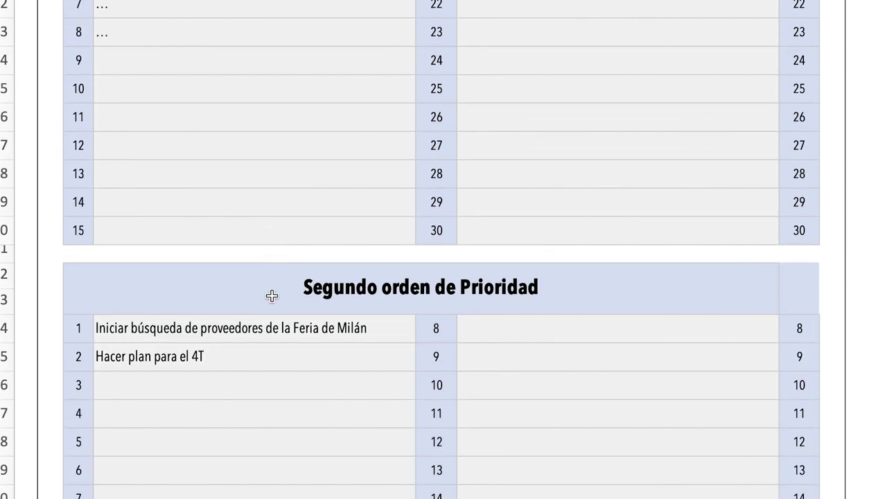
click(268, 334)
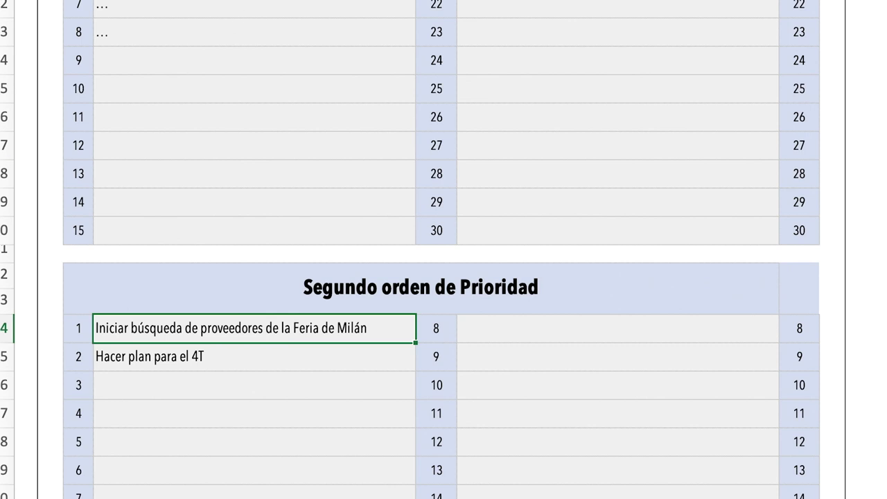
click(363, 105)
click(312, 428)
Change the text colour of second-priority objective 2, "Hacer plan para el 4T", to red.
click(260, 365)
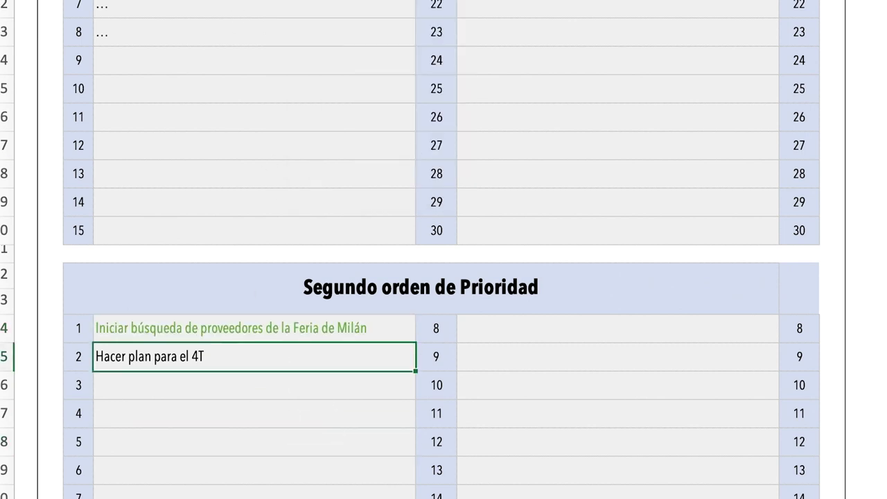
click(316, 105)
click(322, 376)
click(244, 361)
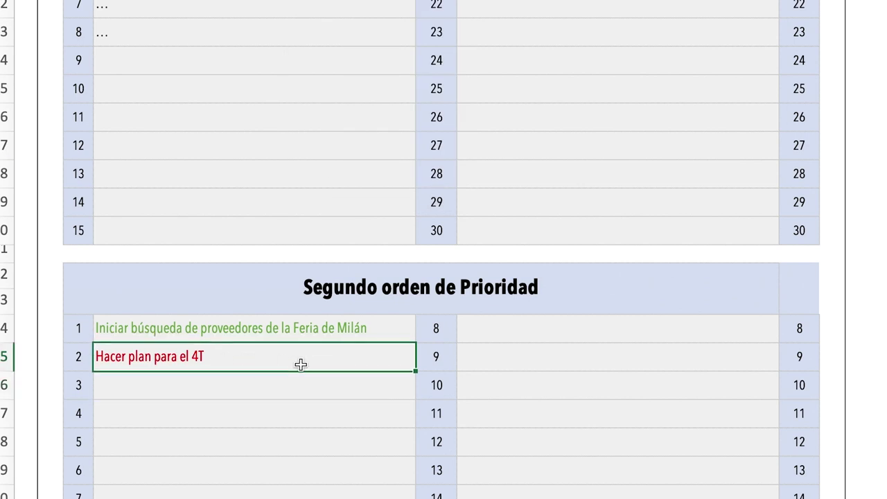
click(197, 383)
click(201, 347)
click(192, 384)
click(193, 356)
scroll(182, 365, up, 5)
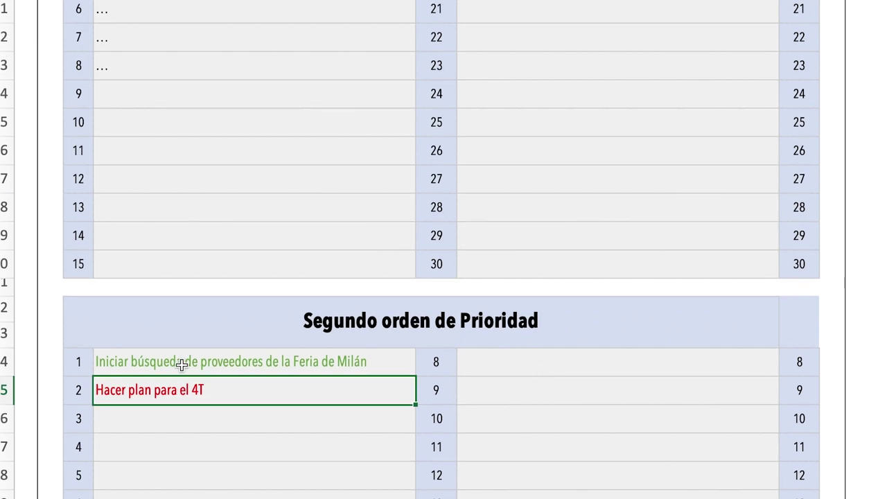
scroll(182, 365, up, 2)
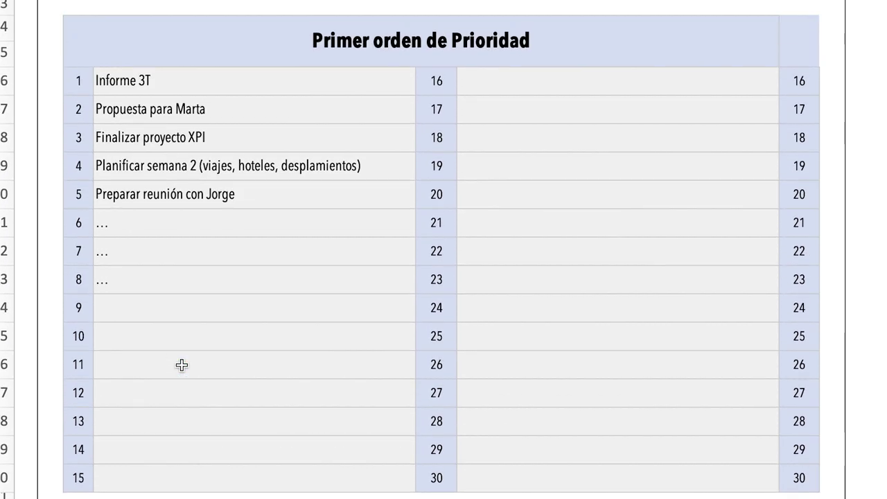
right_click(180, 362)
click(135, 362)
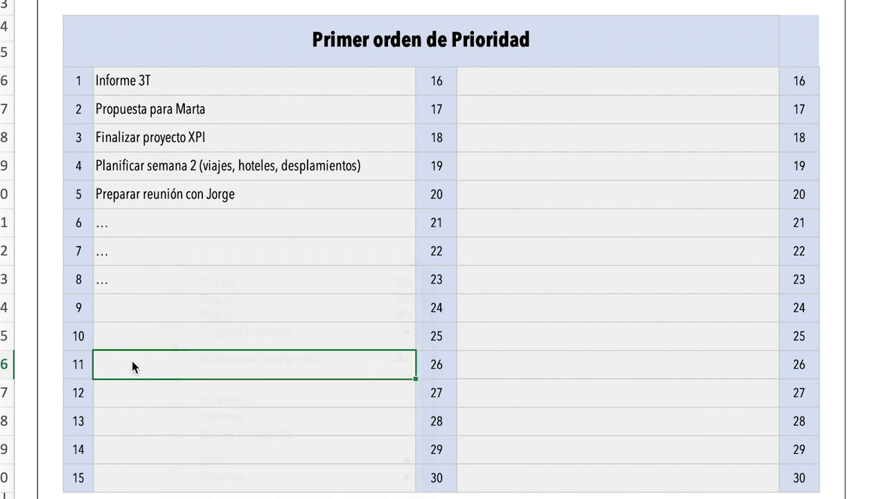
Examine the planned and actual fields above the first-priority table, comparing the planned and real percentages of time for unforeseen events.
scroll(327, 238, up, 8)
drag(429, 200, 435, 277)
drag(797, 150, 800, 278)
drag(430, 201, 428, 282)
click(432, 251)
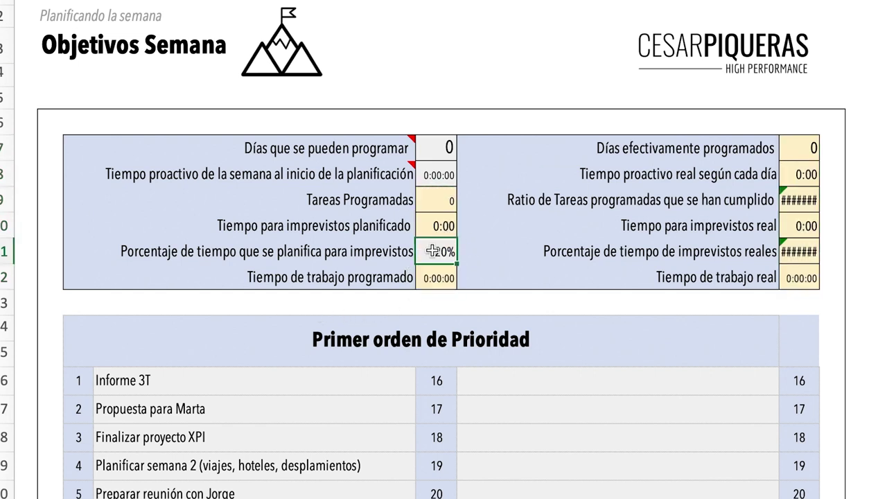
click(424, 201)
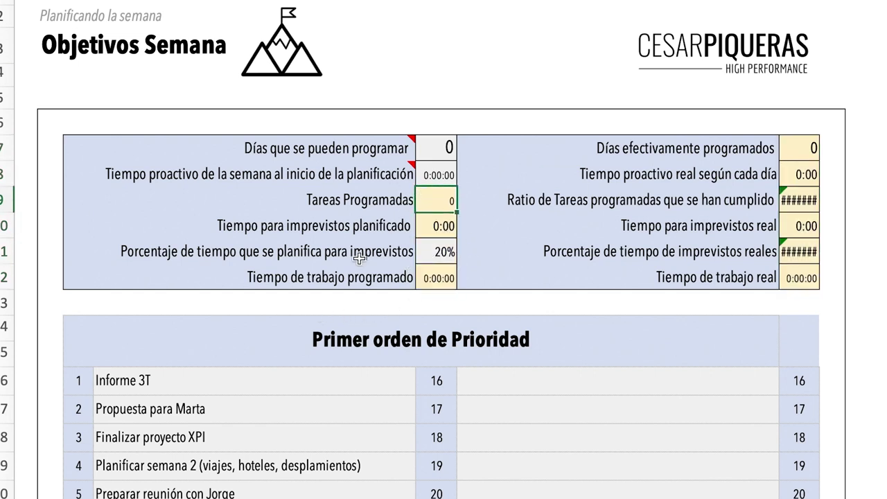
click(427, 253)
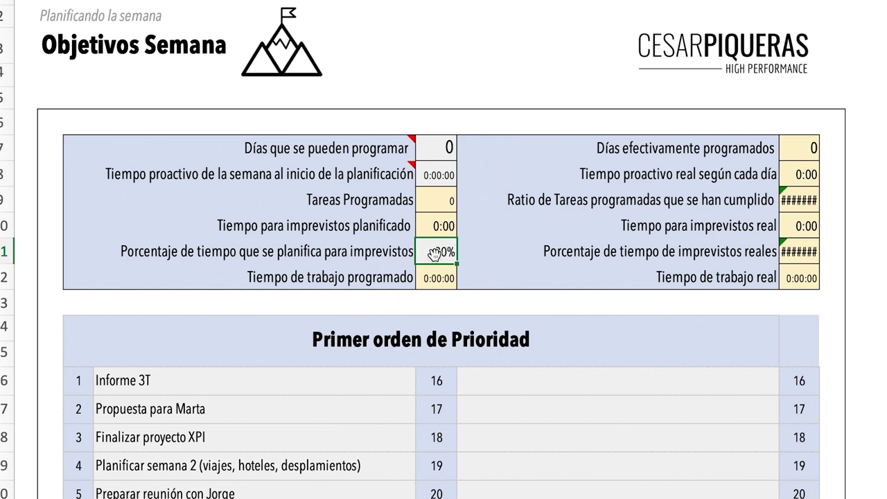
click(792, 251)
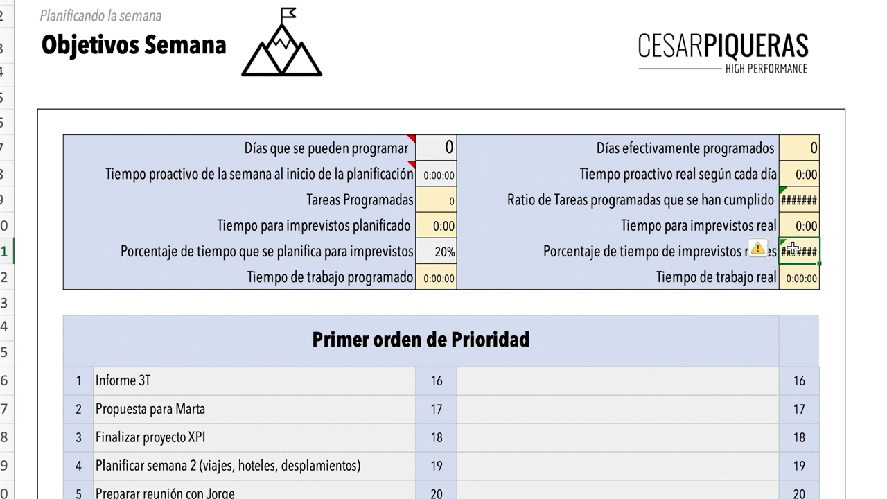
click(323, 250)
click(712, 250)
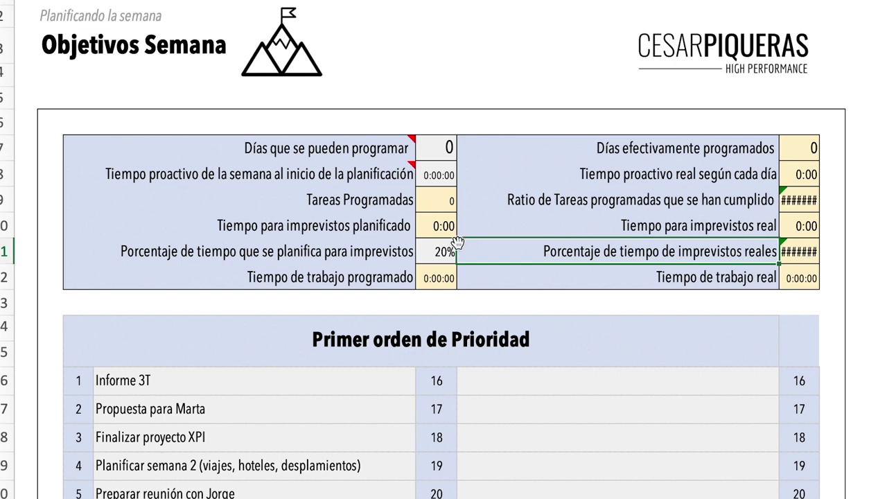
click(545, 410)
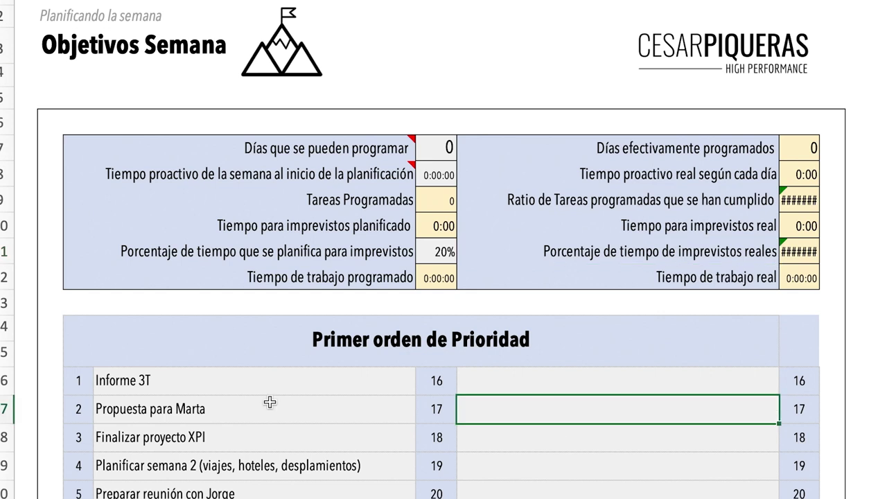
scroll(269, 402, down, 1)
scroll(270, 402, up, 1)
scroll(270, 402, down, 6)
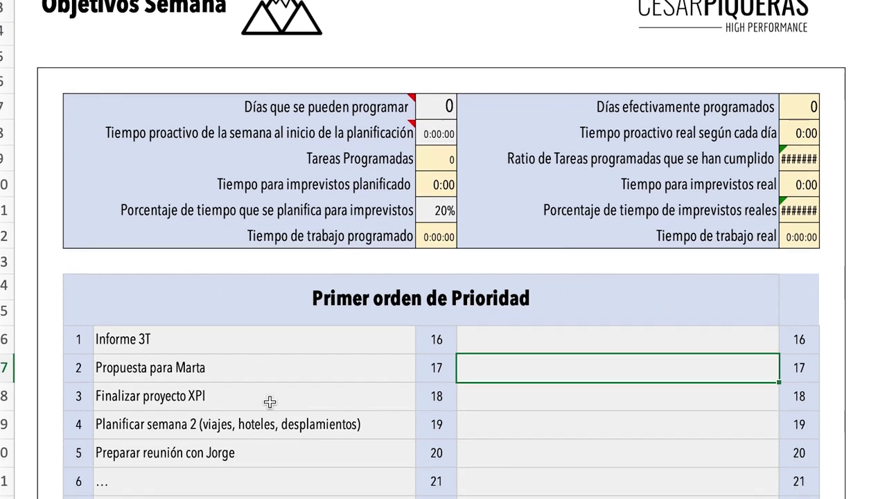
scroll(269, 402, down, 2)
scroll(270, 402, up, 10)
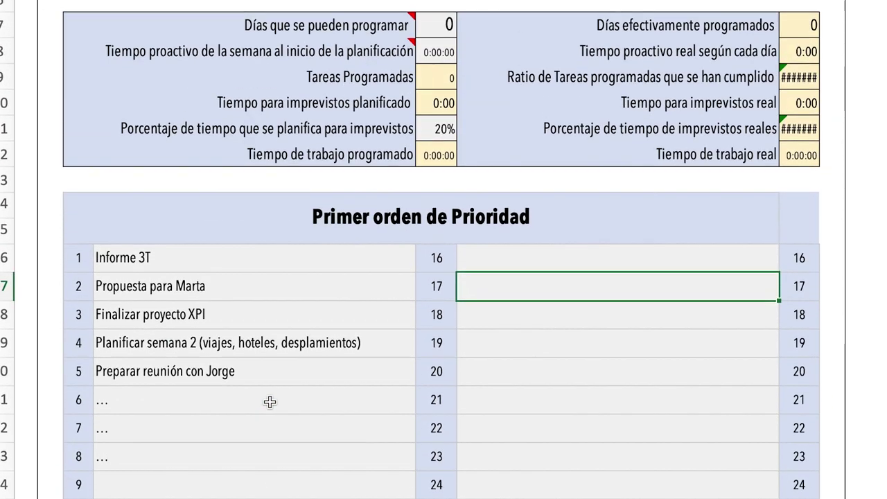
scroll(269, 402, up, 1)
scroll(269, 402, down, 1)
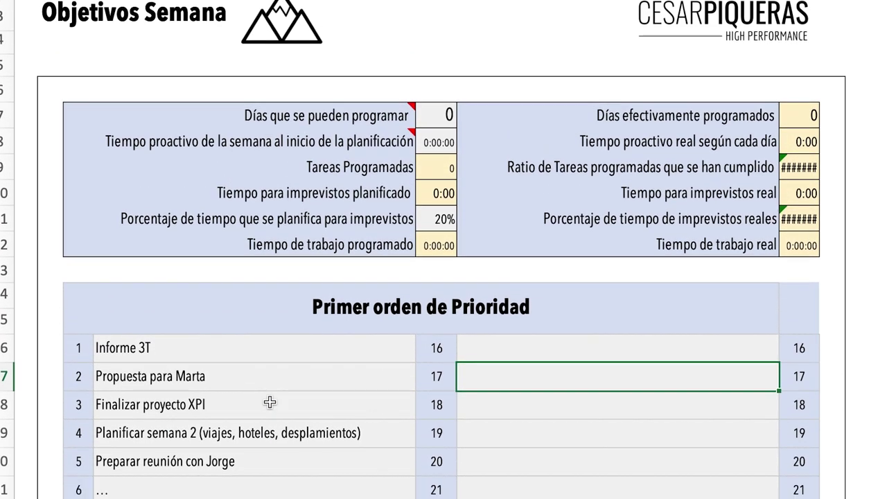
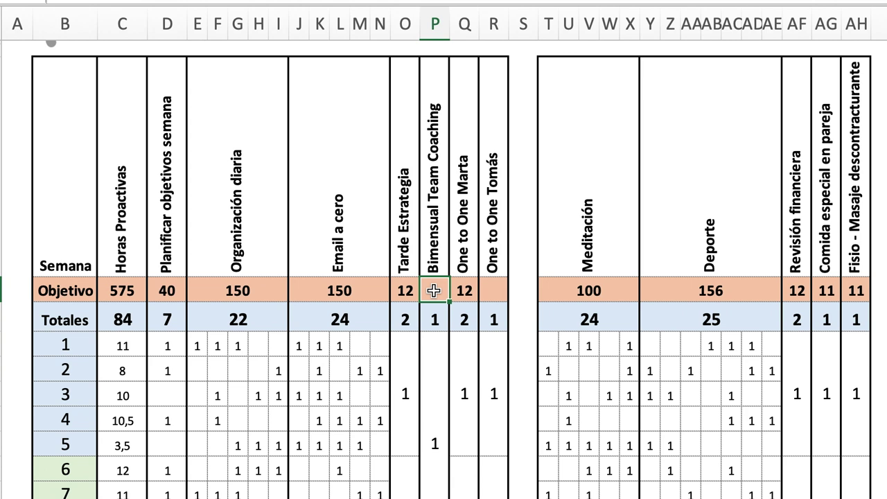
Set the Objetivo values to 6 for Bimensual Team Coaching and 12 for the One to One in column R.
key(Return)
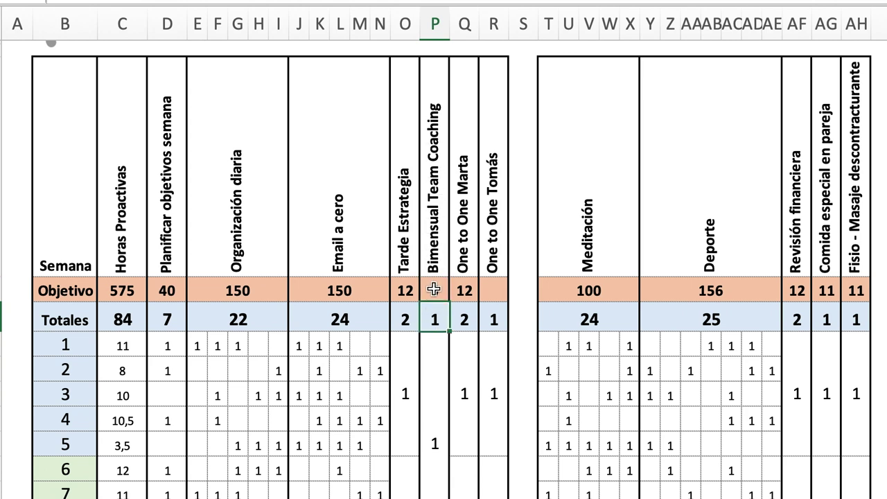
click(484, 290)
text(12)
key(Return)
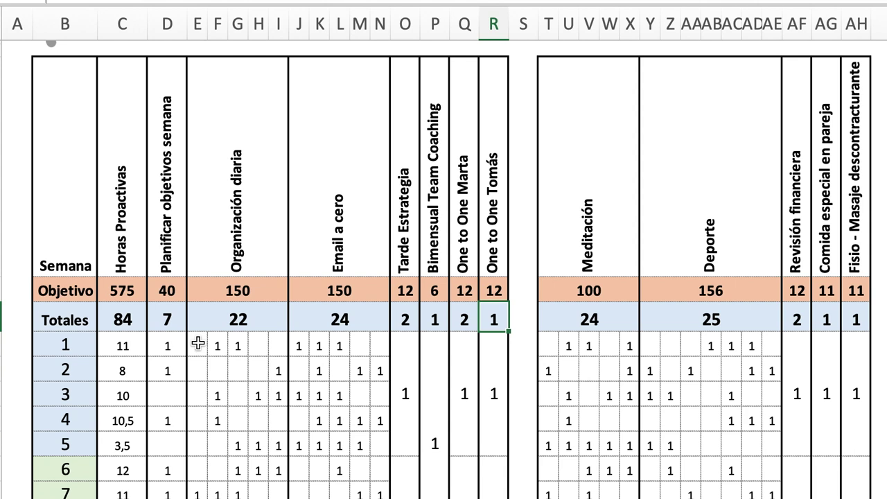
Review the tracker's Objetivo, Totales and weekly rows, covering the work habit columns and the Meditación to Fisio personal columns.
scroll(62, 273, down, 5)
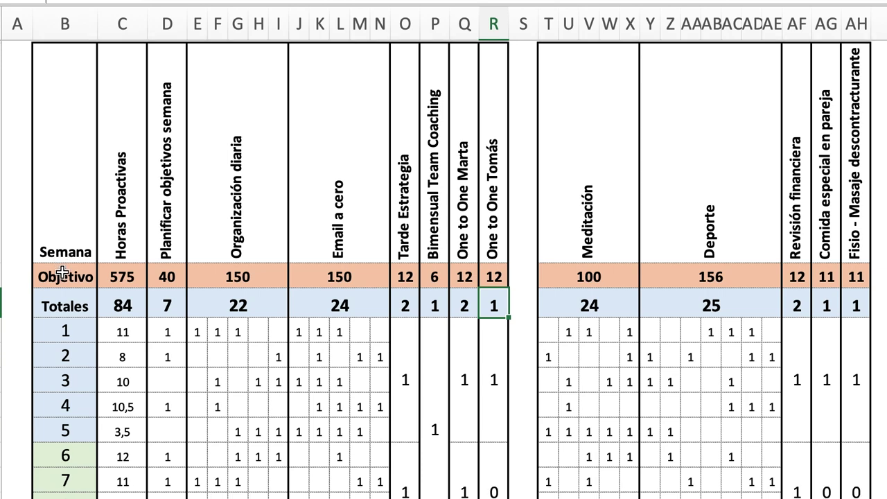
scroll(62, 273, down, 4)
scroll(62, 272, up, 6)
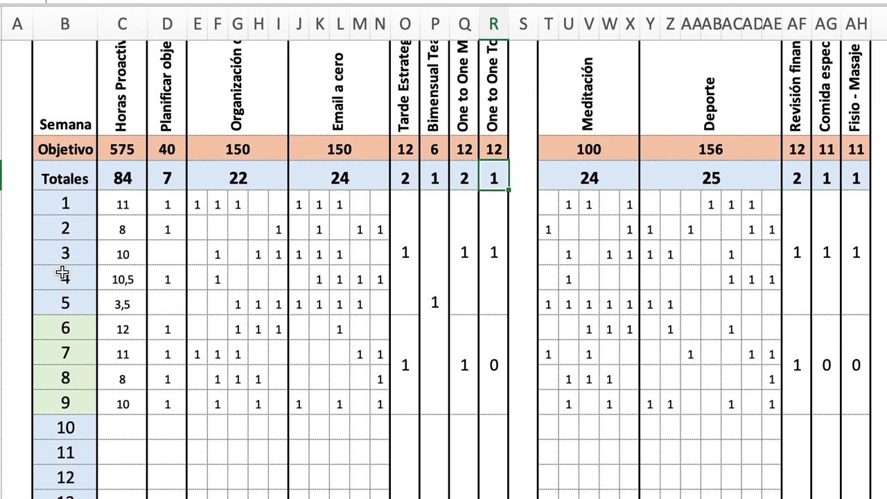
scroll(62, 270, up, 1)
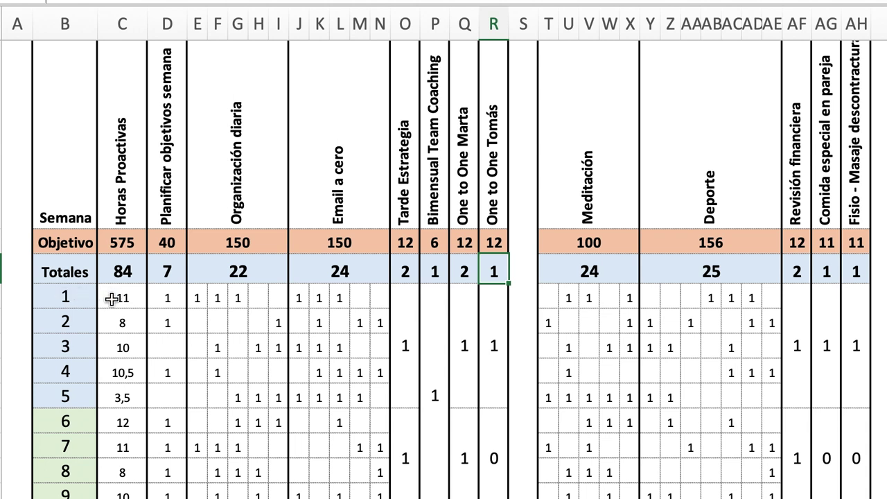
click(73, 303)
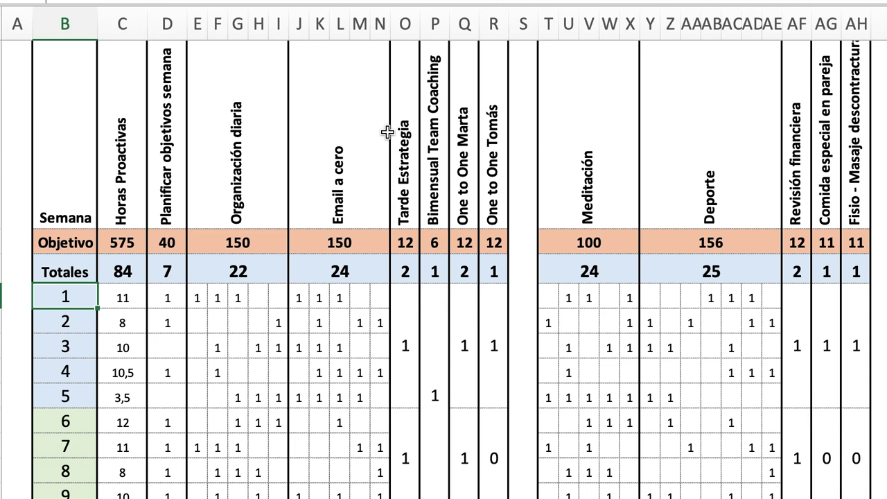
drag(584, 156, 859, 183)
click(717, 267)
click(237, 173)
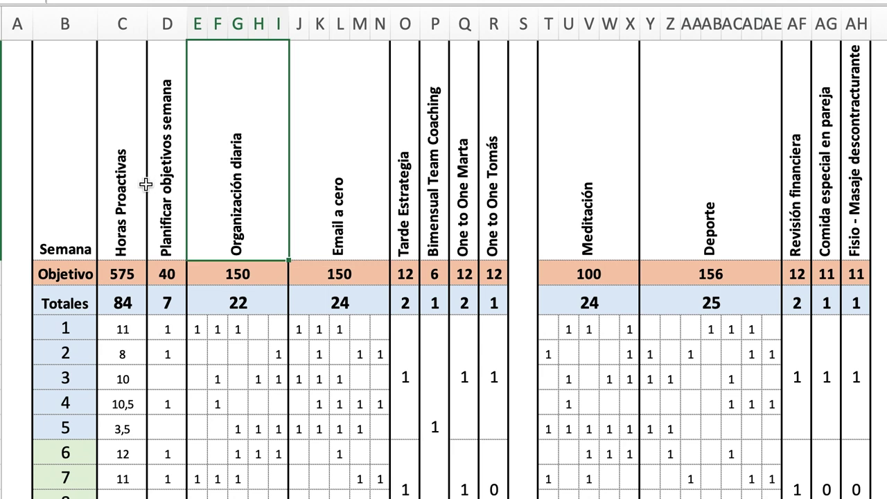
click(120, 186)
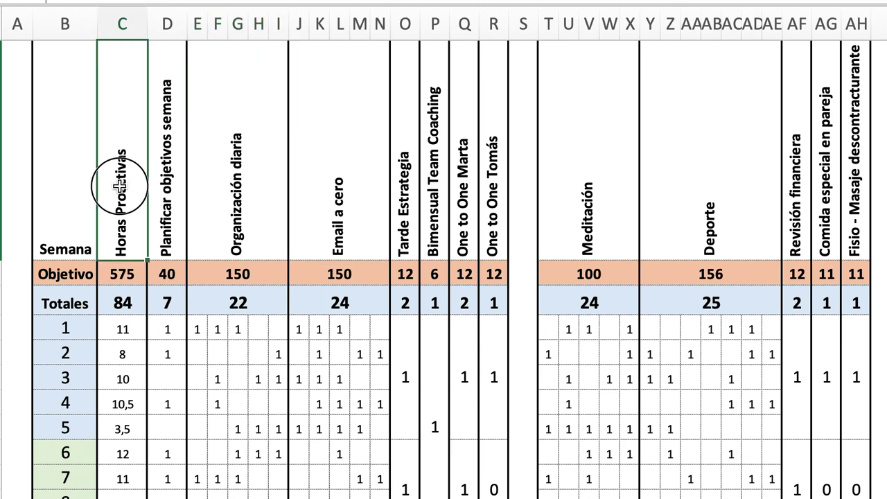
Review the Planificar objetivos semana column, checking its heading, Objetivo and Totales values and the first week's row.
click(158, 187)
click(201, 192)
click(168, 198)
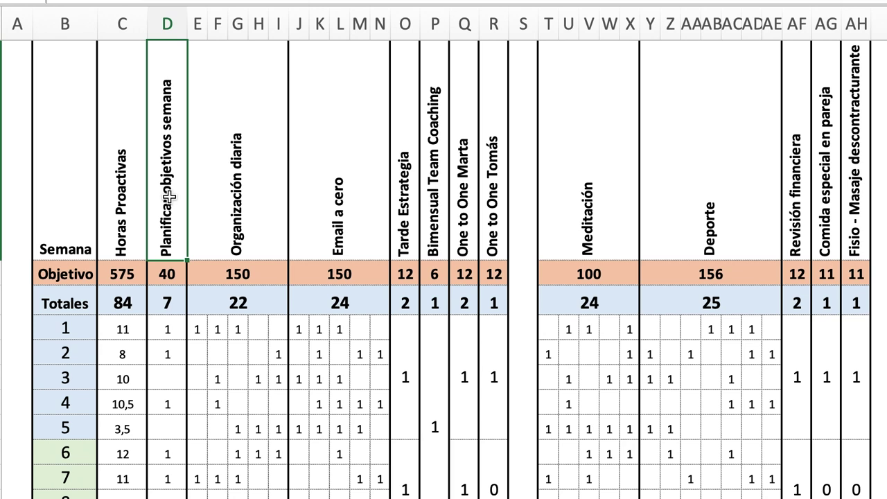
click(218, 169)
click(178, 161)
click(166, 270)
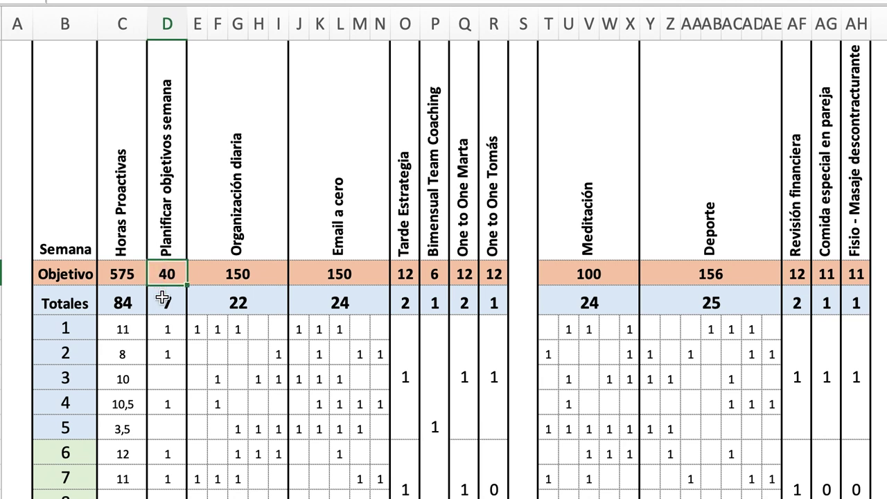
click(163, 299)
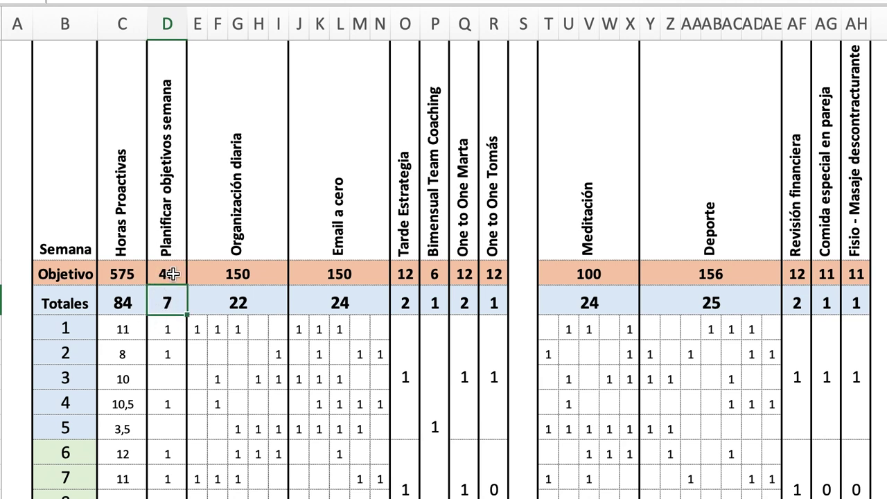
click(59, 328)
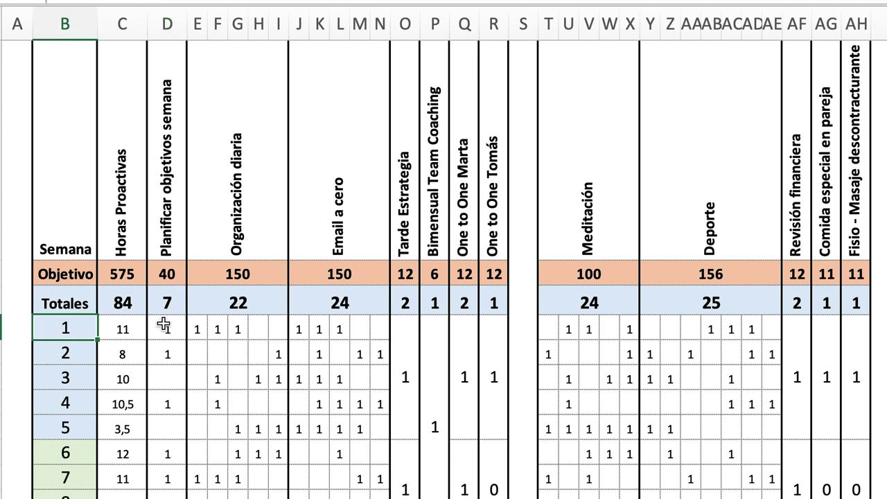
Enter 1 in the Planificar objetivos semana column for week 1 and for week 10.
click(158, 331)
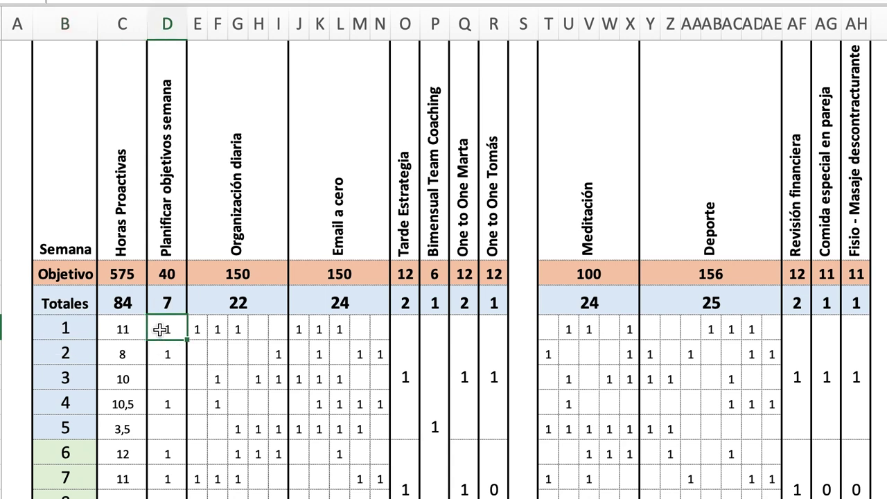
text(1)
key(Return)
key(Delete)
scroll(165, 353, down, 4)
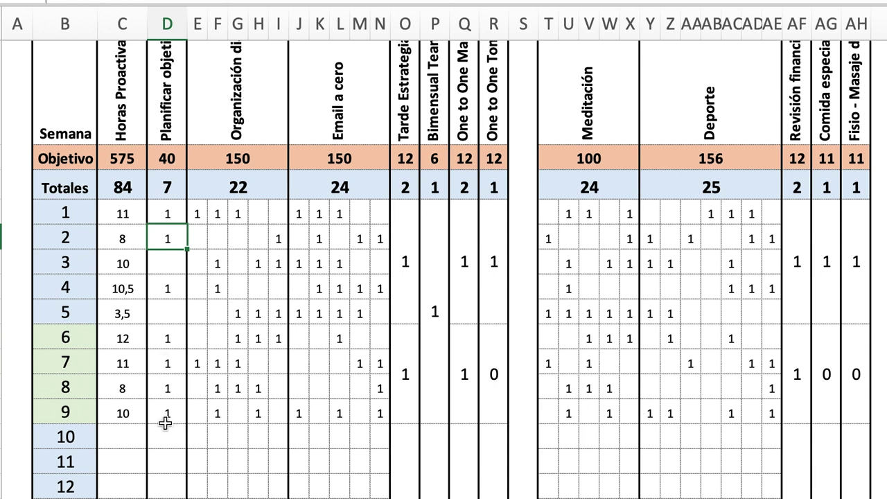
click(165, 428)
text(1)
key(Return)
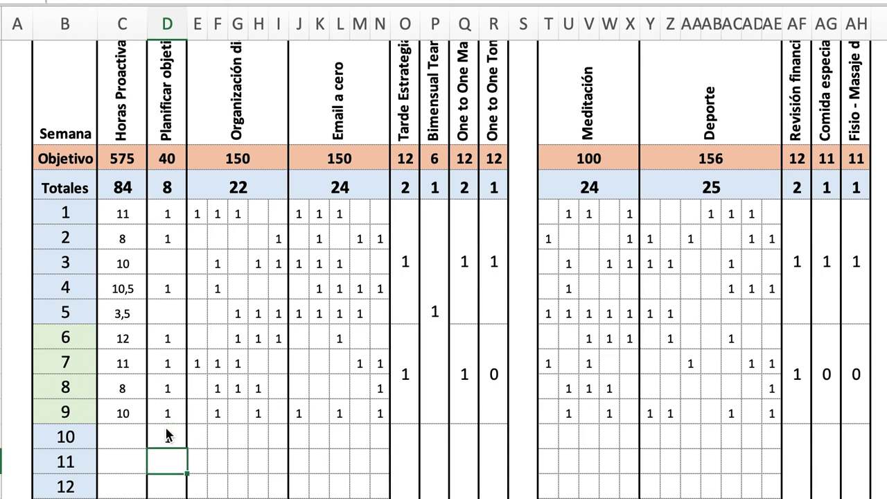
Compare the Planificar objetivos semana total with its Objetivo value, and examine the Organización diaria target.
click(169, 190)
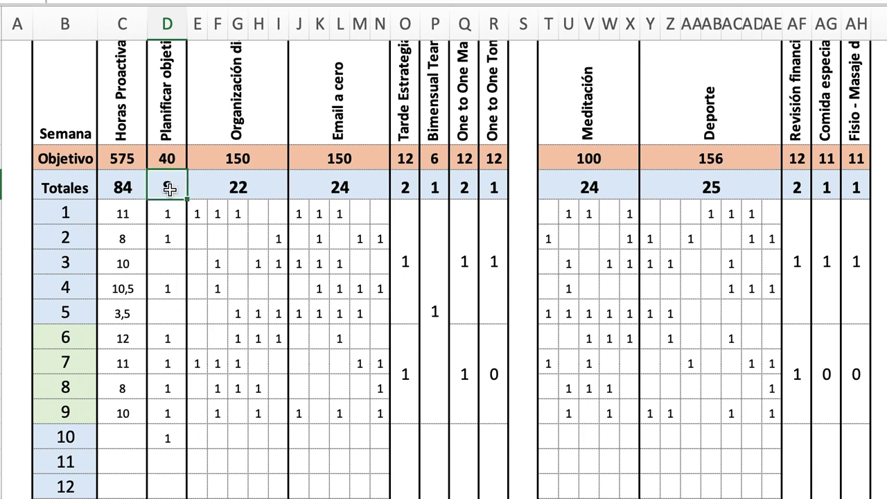
scroll(169, 189, up, 1)
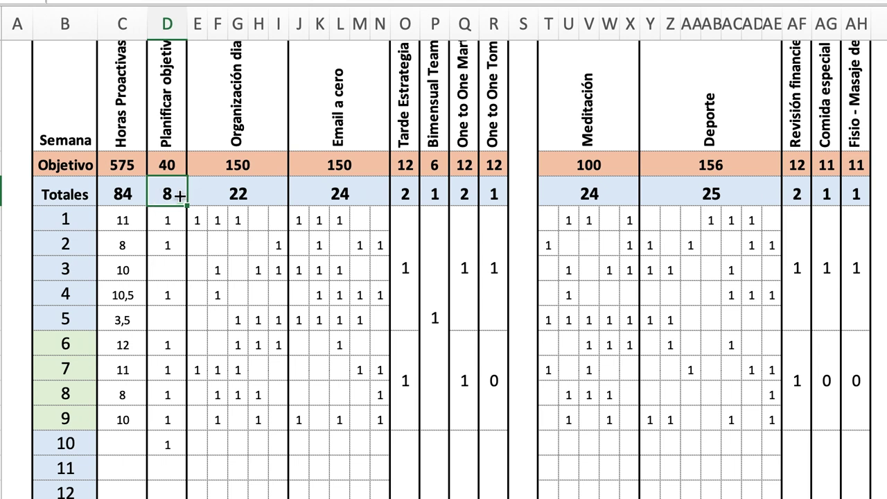
scroll(178, 182, up, 5)
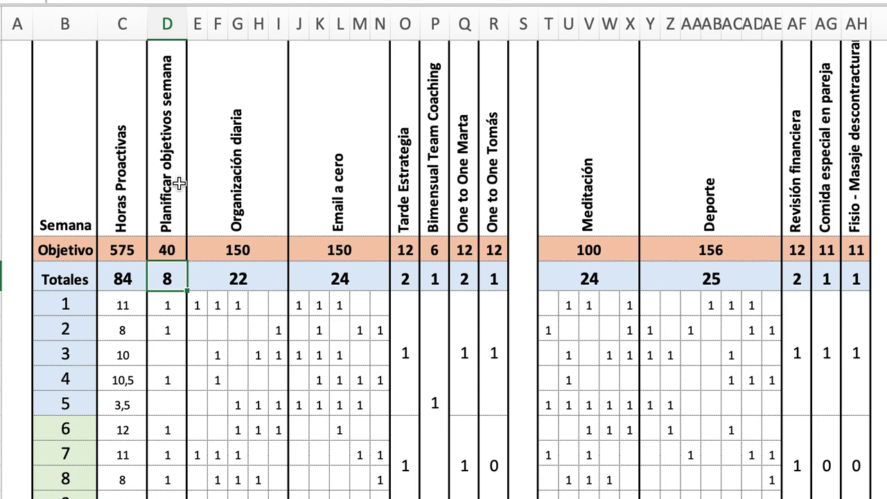
click(159, 297)
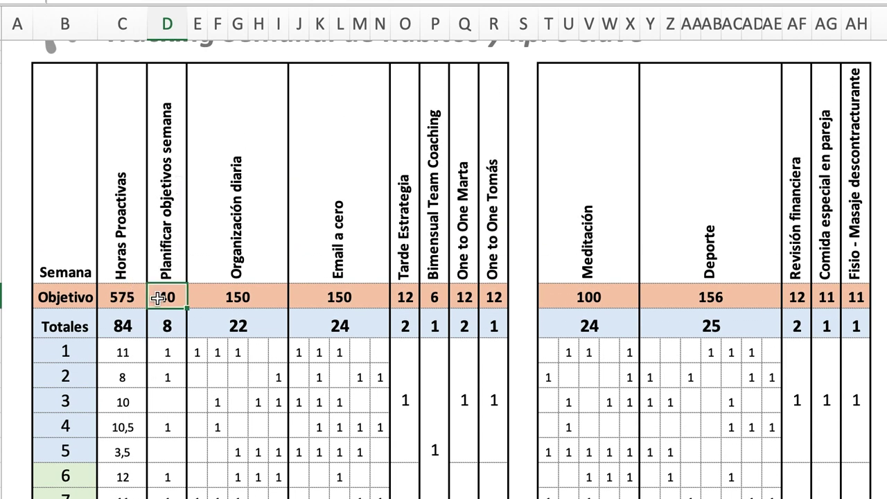
click(221, 298)
click(253, 248)
click(232, 305)
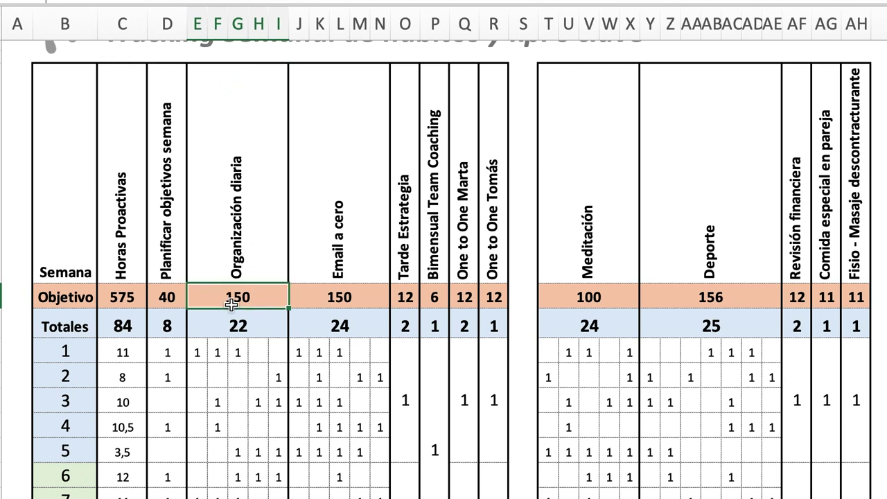
scroll(231, 305, down, 3)
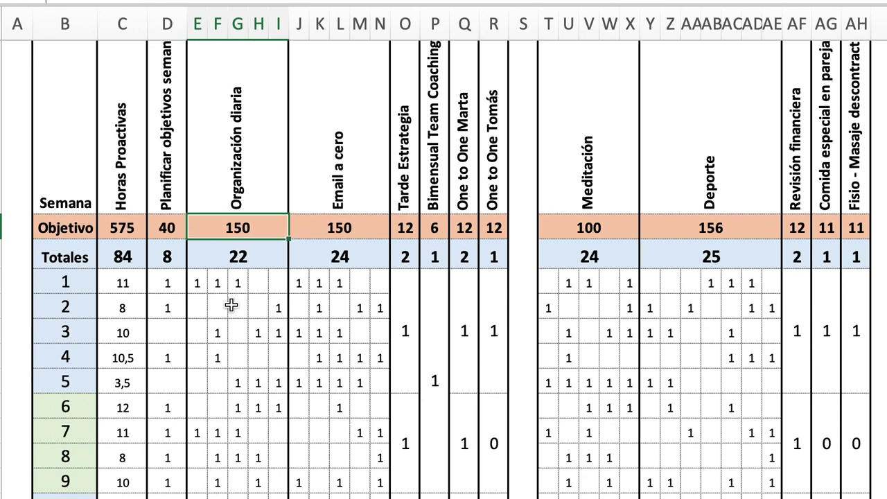
Mark Organización diaria with 1 in week 1 for the first and fourth days, columns E and H.
drag(198, 282, 278, 282)
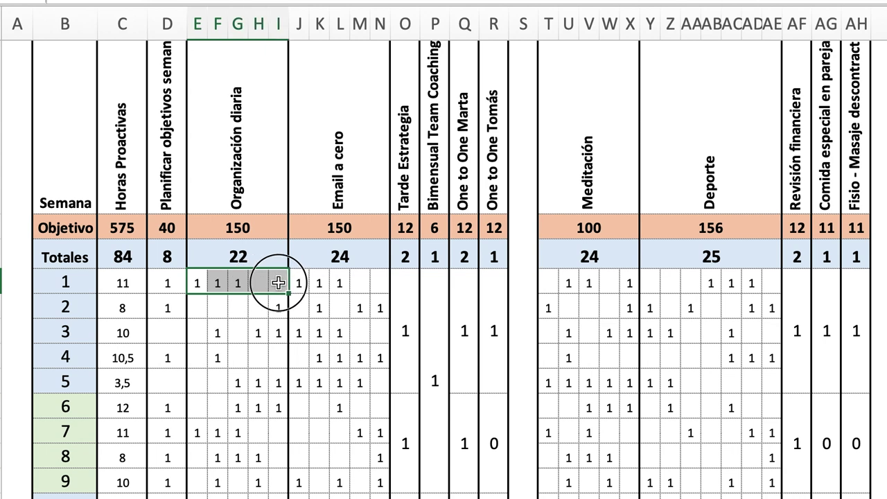
click(197, 283)
text(1)
click(256, 283)
text(1)
key(Return)
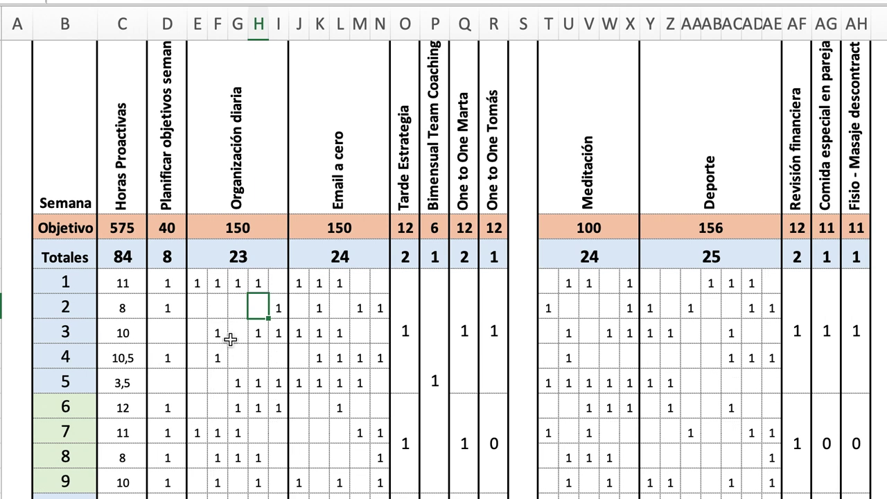
Examine the Organización diaria marks for weeks 1 to 9 and compare their total with the Objetivo value.
click(277, 275)
drag(196, 312, 272, 316)
drag(201, 331, 279, 331)
drag(197, 281, 278, 483)
click(236, 255)
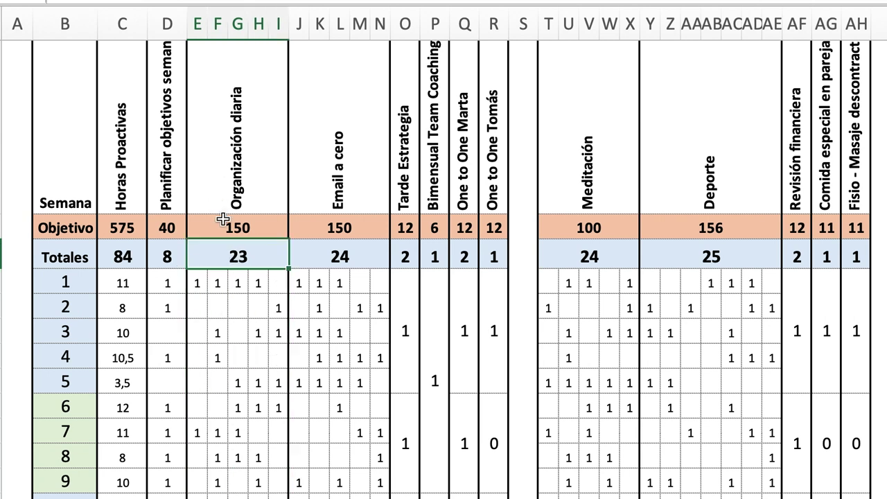
click(227, 305)
click(225, 255)
scroll(87, 396, down, 2)
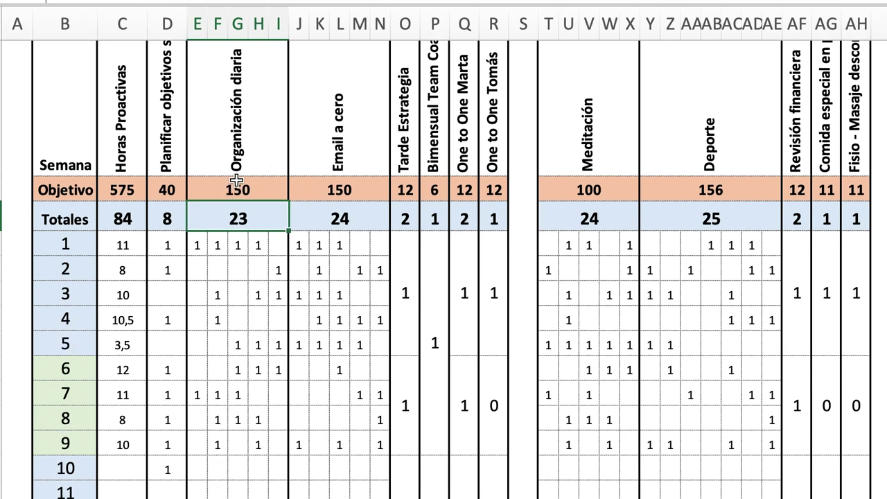
click(226, 316)
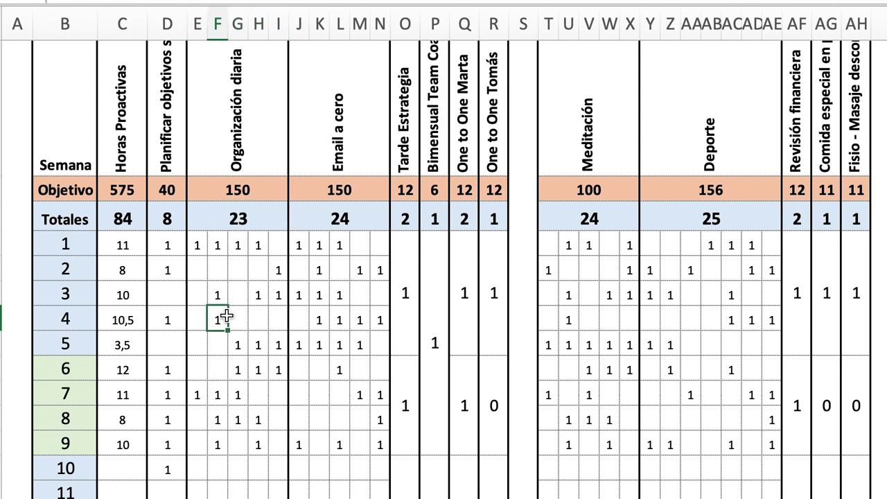
Review the Email a cero column, covering its heading, Objetivo value and the weekly daily marks in columns J to N.
click(340, 121)
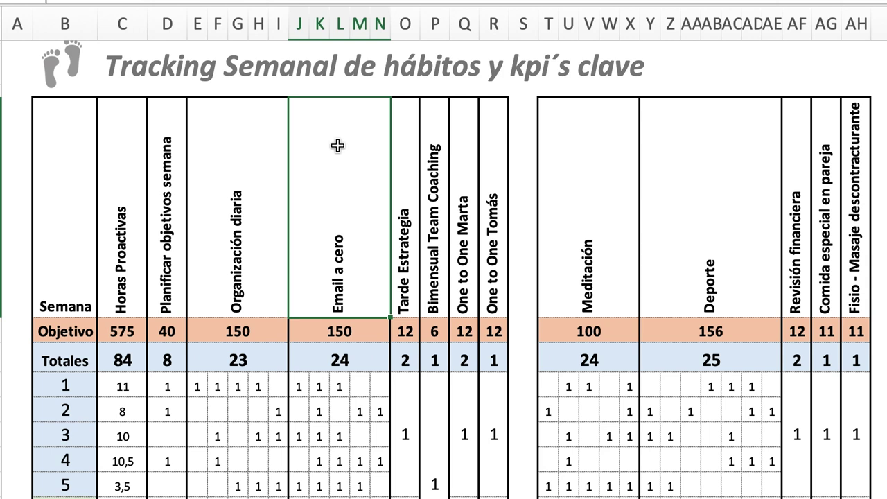
click(221, 297)
click(342, 283)
scroll(342, 283, down, 1)
click(341, 313)
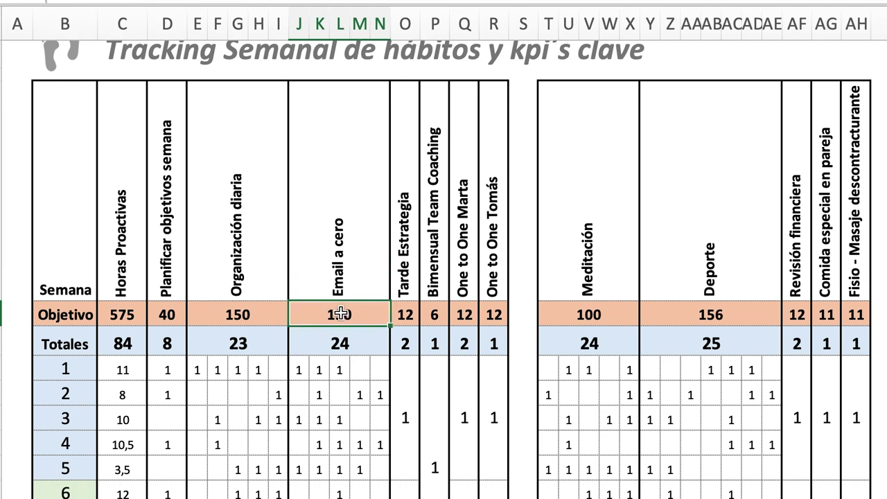
scroll(341, 313, down, 1)
click(340, 313)
drag(298, 339, 374, 339)
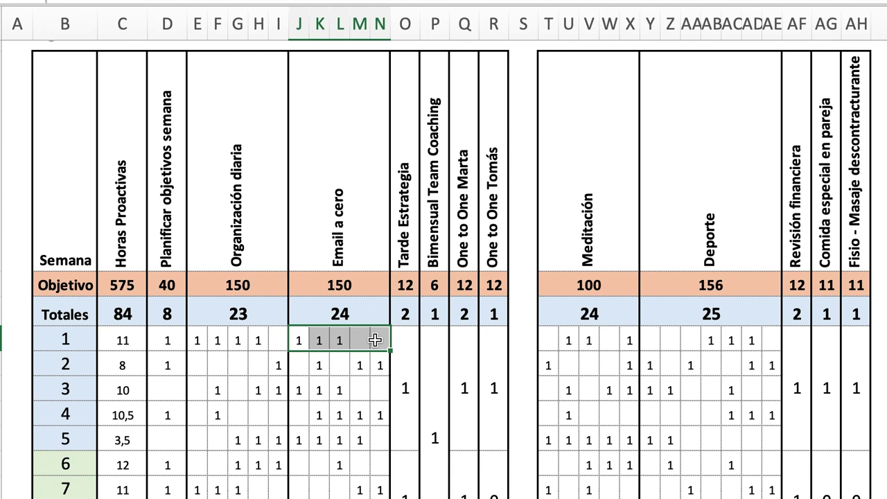
scroll(374, 340, down, 3)
click(361, 340)
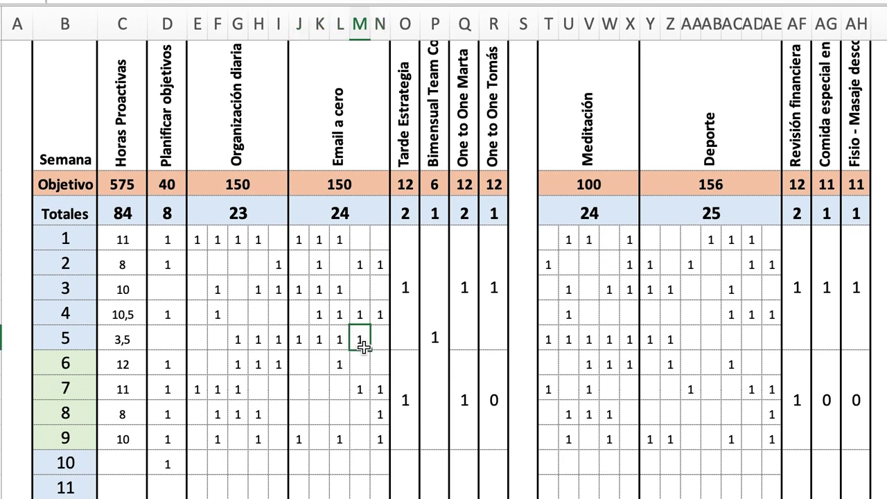
click(299, 248)
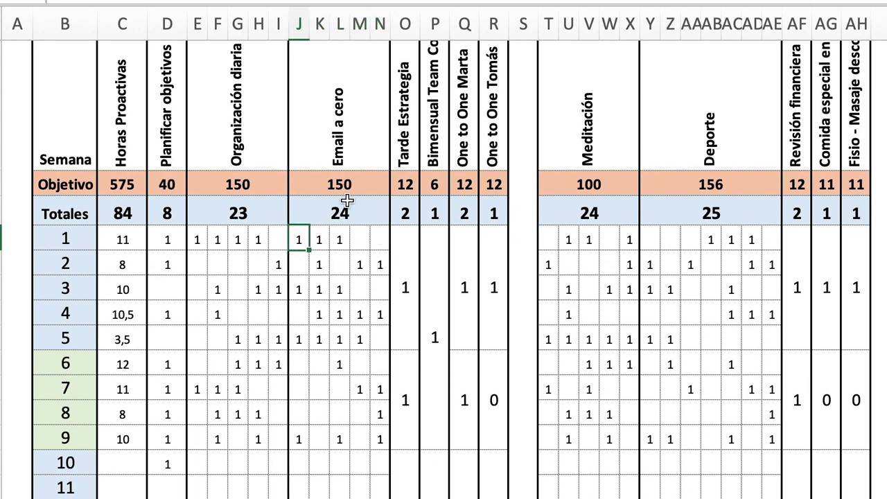
key(ctrl+z)
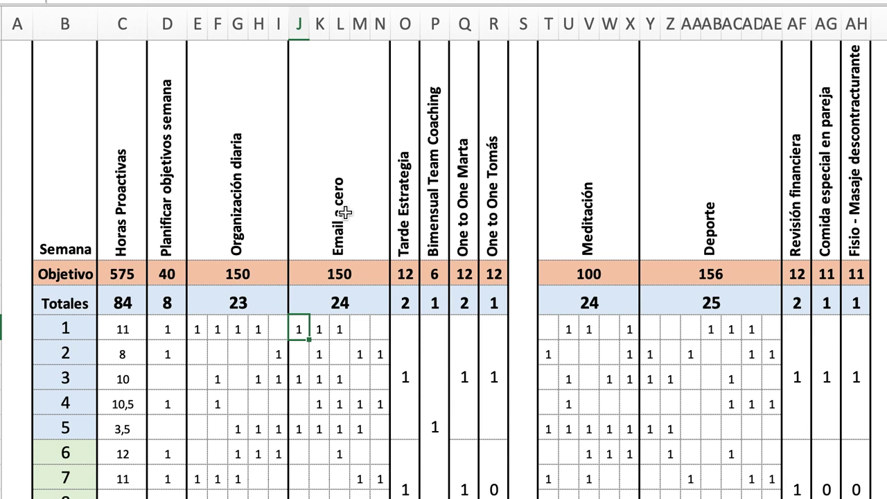
Review the Tarde Estrategia column, checking its heading, Totales value and the monthly cell spanning weeks 1 to 5.
click(405, 202)
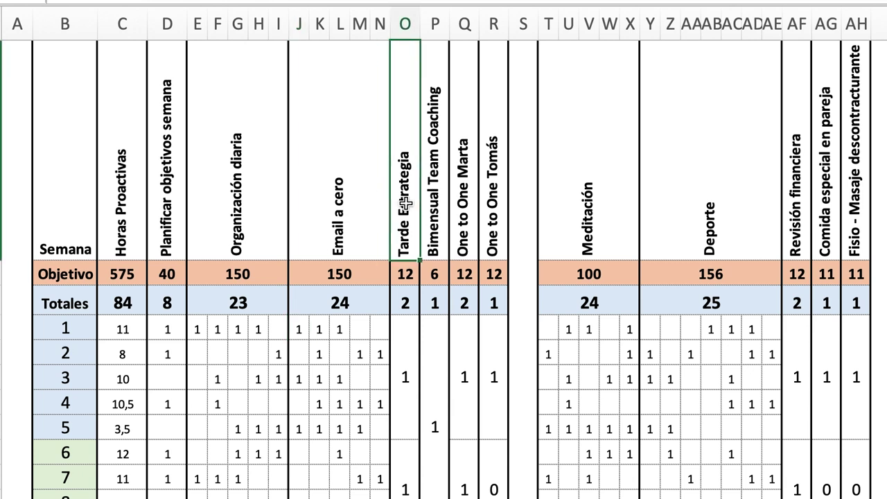
click(404, 253)
click(406, 241)
click(404, 287)
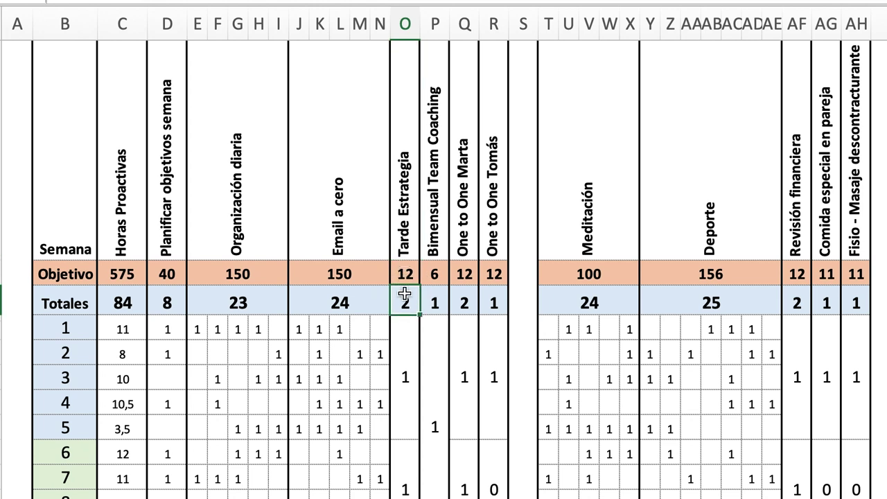
scroll(405, 291, down, 1)
click(406, 313)
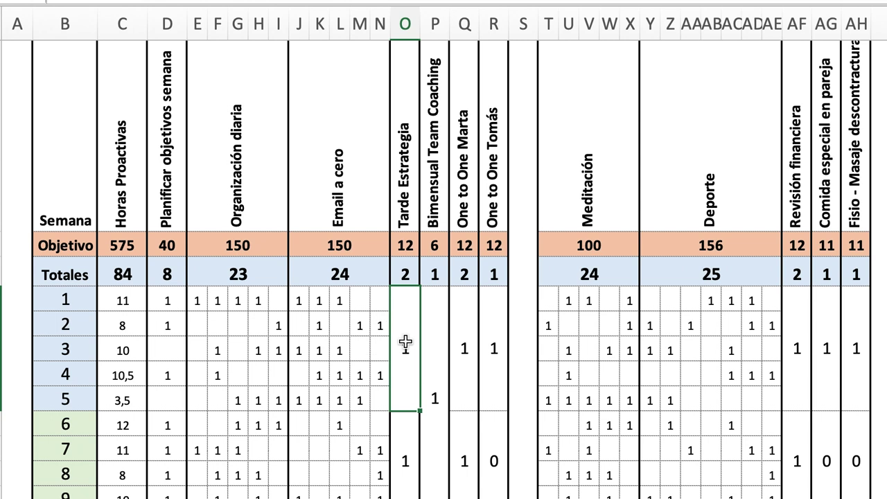
click(379, 325)
click(398, 323)
drag(65, 299, 409, 376)
click(412, 376)
Set the Tarde Estrategia value for the weeks 6 to 9 block to 0.
click(404, 453)
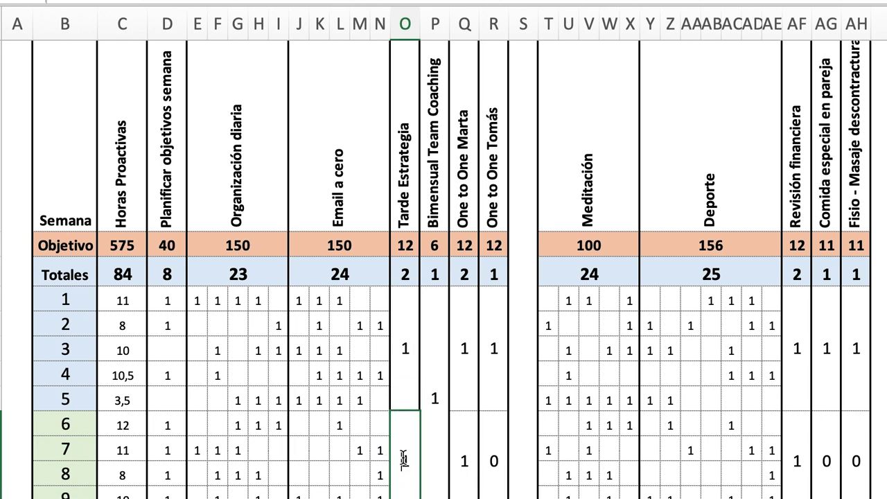
double_click(406, 458)
text(0)
key(Return)
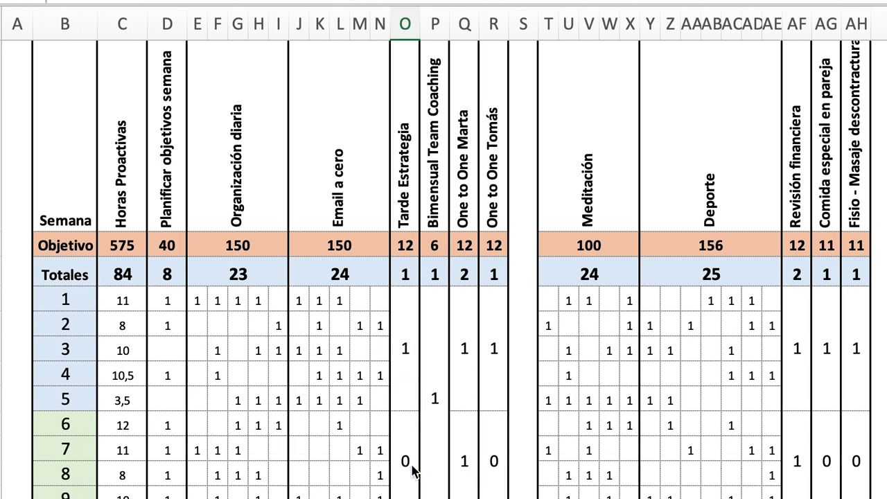
Re-enter 1 in the Bimensual Team Coaching cell spanning weeks 1 to 9.
click(397, 382)
click(432, 357)
click(406, 351)
click(431, 308)
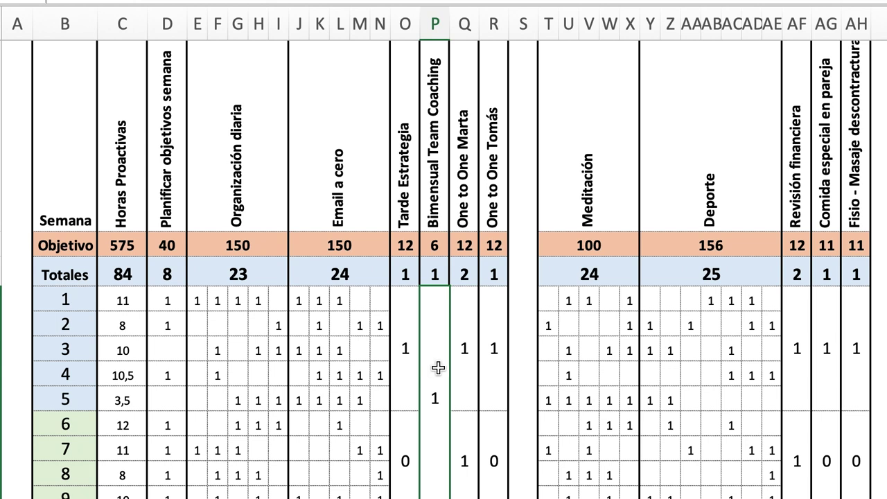
click(406, 372)
click(433, 368)
double_click(431, 430)
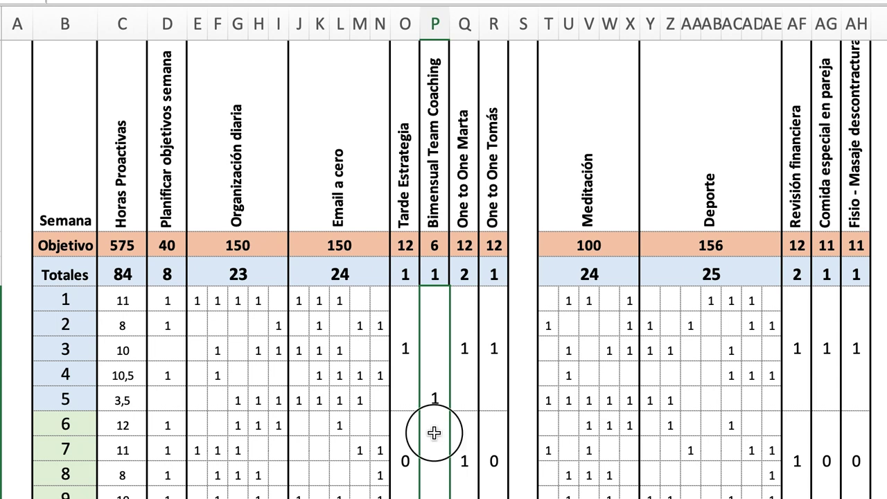
drag(435, 383, 417, 389)
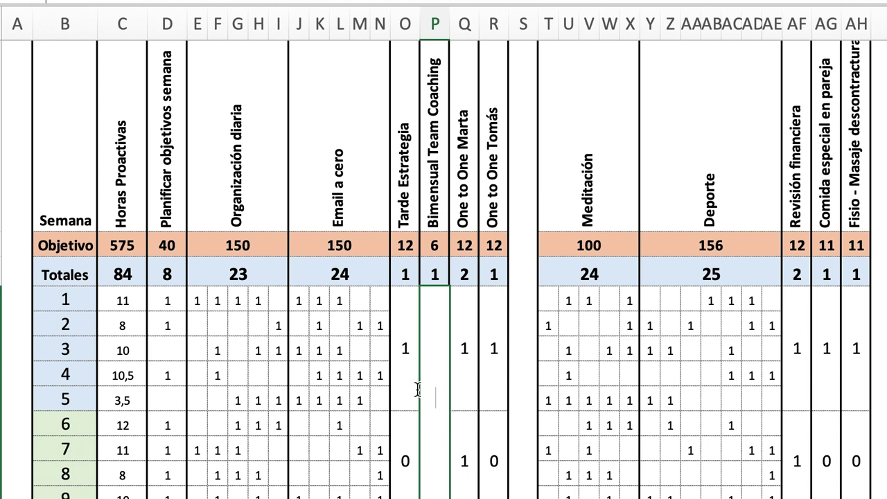
key(Return)
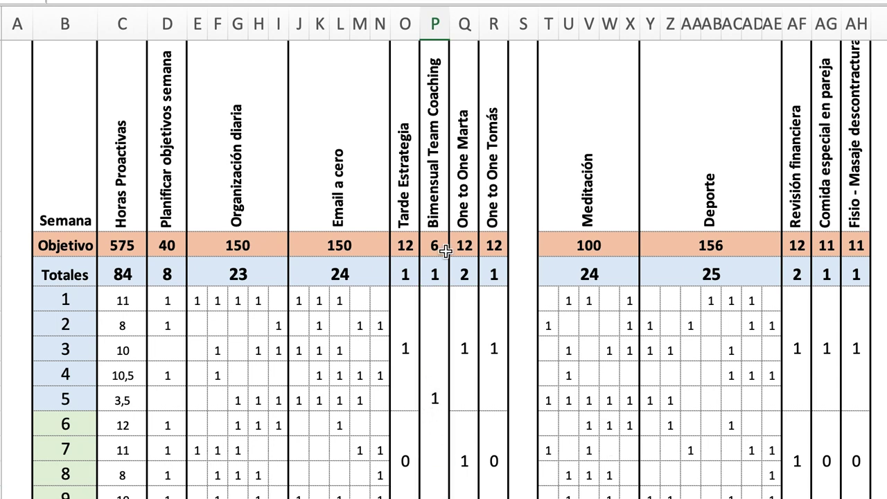
Check the Bimensual Team Coaching entry against its Objetivo value and look over the tracker's upper rows.
click(433, 341)
click(441, 248)
scroll(437, 310, down, 1)
scroll(437, 310, up, 1)
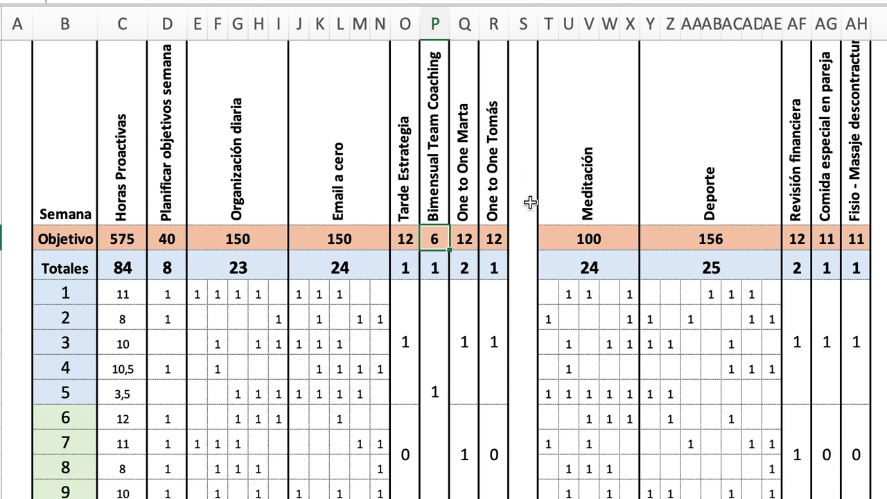
scroll(528, 212, up, 3)
scroll(528, 211, down, 1)
scroll(527, 211, up, 1)
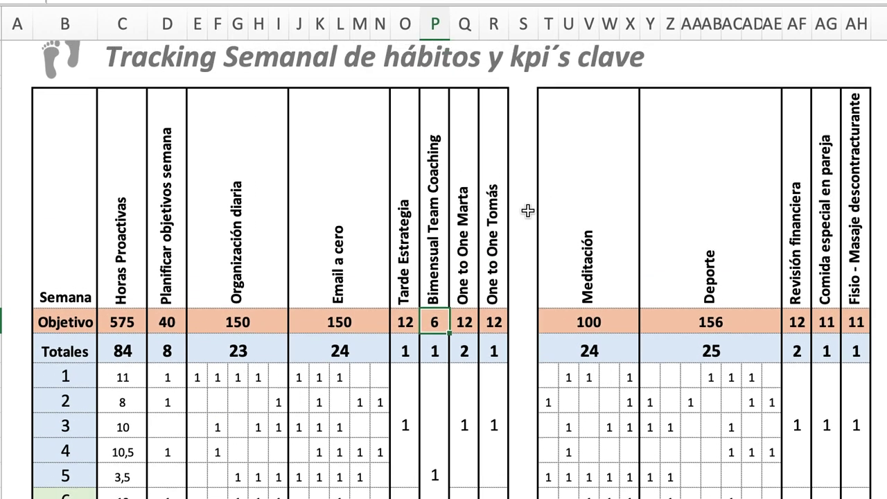
Review the Meditación column, checking its heading, its Objetivo value and the daily cells for weeks 1 and 2.
scroll(545, 270, right, 3)
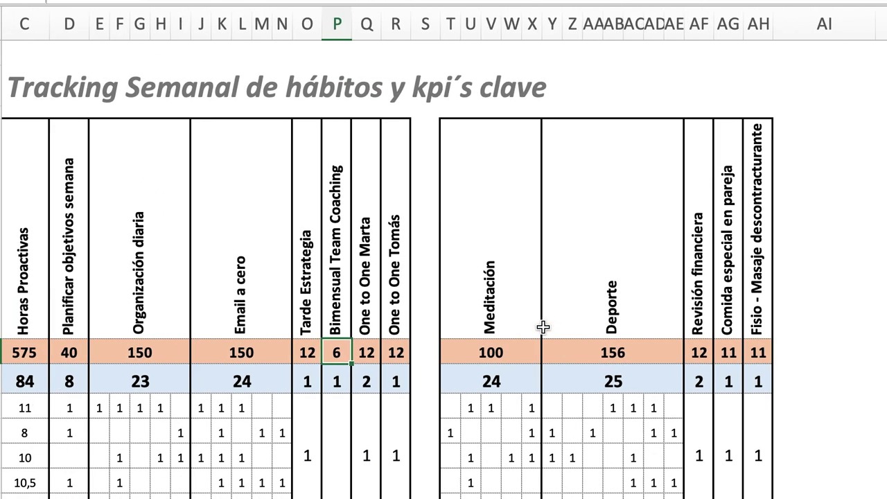
click(464, 323)
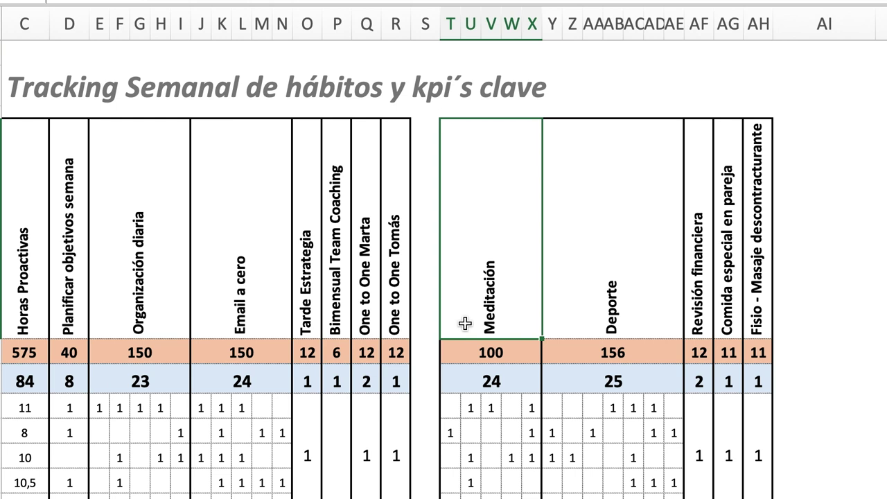
click(473, 348)
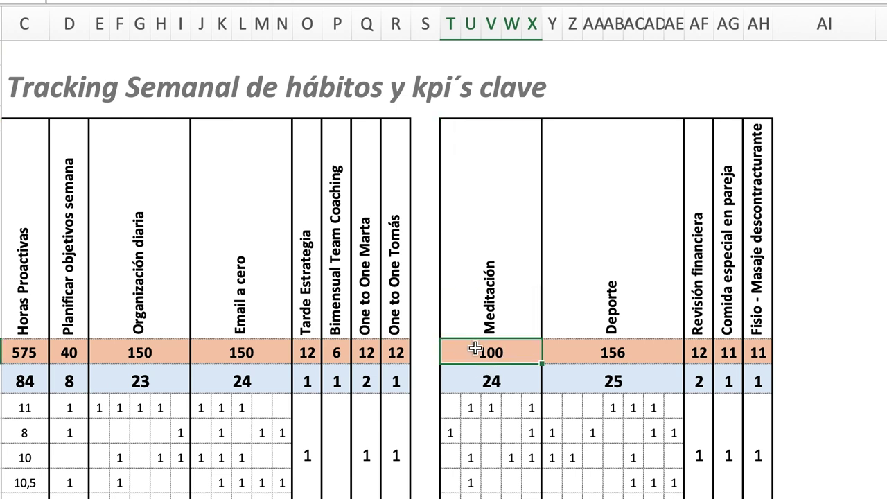
scroll(475, 349, down, 3)
drag(454, 328, 541, 332)
click(502, 351)
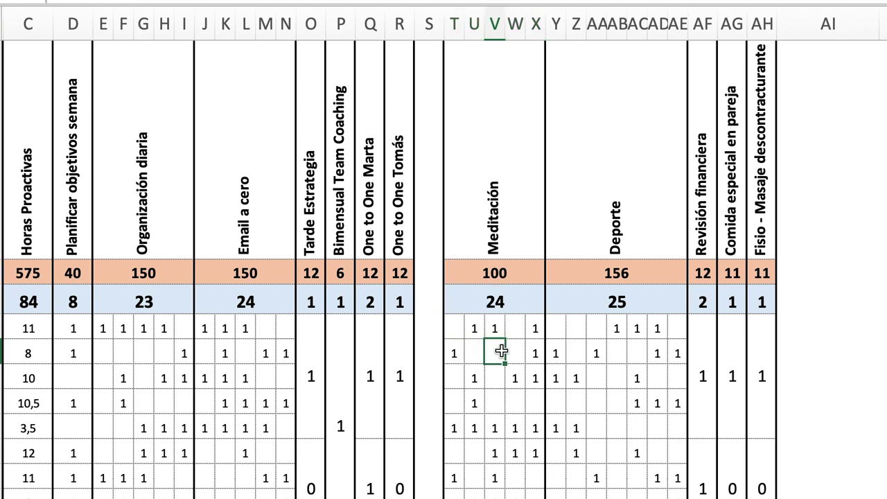
Examine the Deporte column's heading, Objetivo value and daily entries for the first five weeks.
click(563, 248)
click(616, 347)
click(602, 269)
click(588, 233)
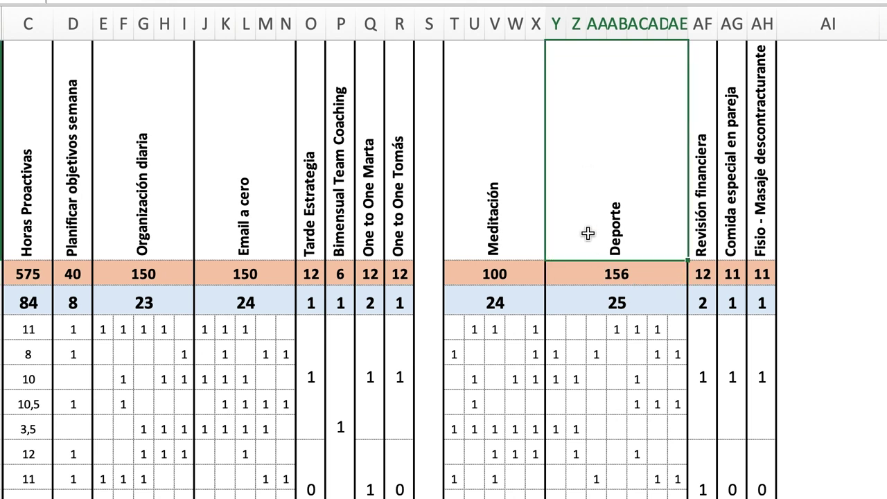
click(582, 330)
click(581, 242)
drag(559, 331, 677, 331)
drag(557, 354, 558, 372)
click(572, 424)
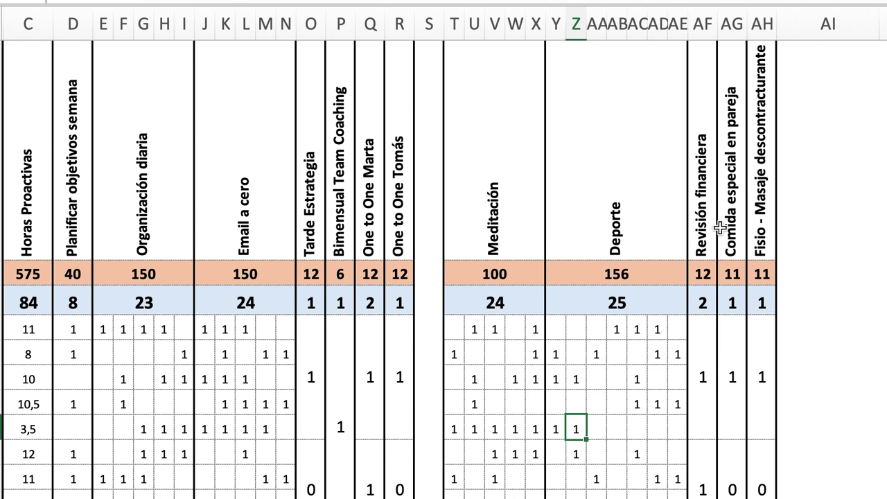
Check the Revisión financiera heading, its Objetivo value and the monthly cell spanning weeks 1 to 5.
click(700, 236)
scroll(700, 236, up, 3)
scroll(700, 237, left, 2)
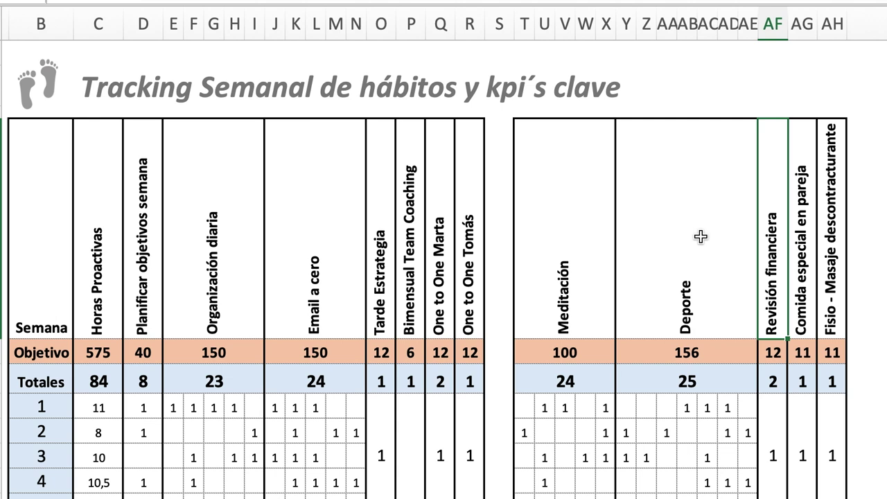
click(771, 348)
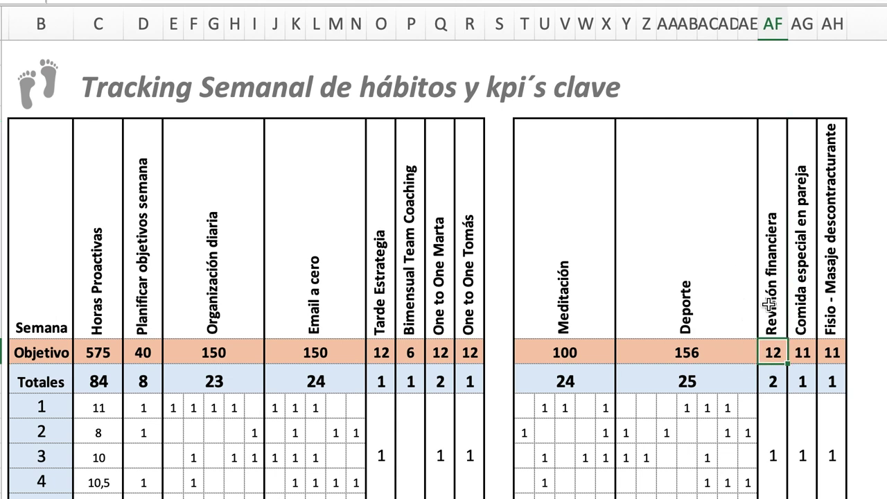
scroll(775, 383, down, 1)
click(772, 416)
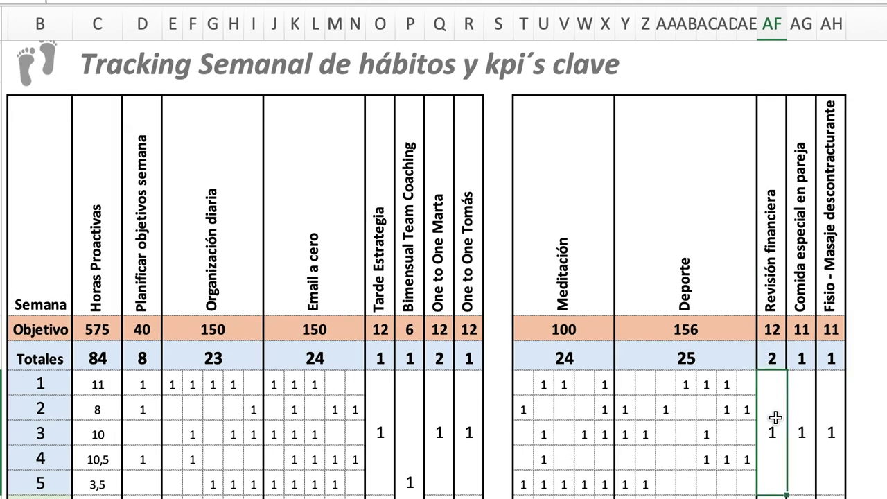
Examine the Comida especial en pareja column, comparing its heading, Objetivo value and Totales value.
click(802, 277)
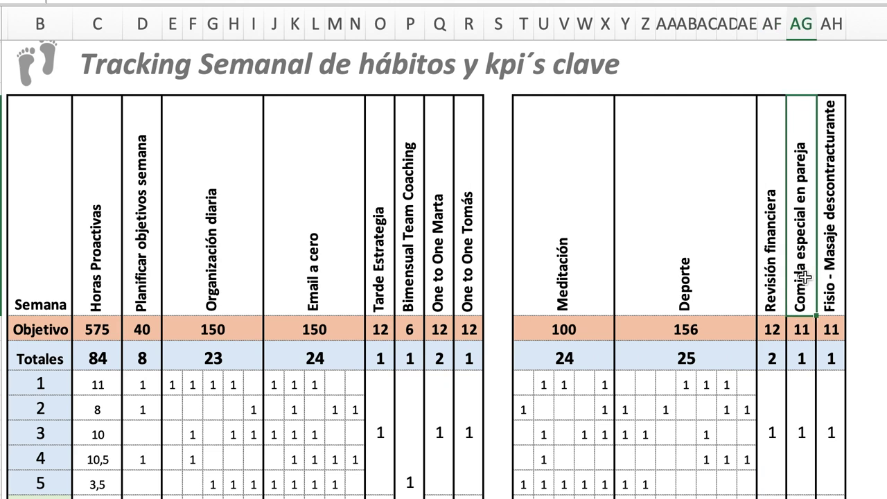
click(778, 277)
click(802, 275)
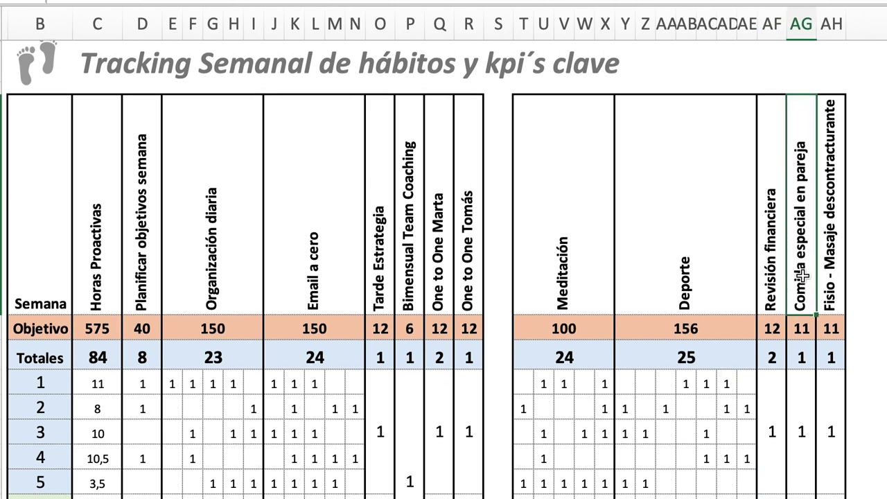
scroll(802, 275, down, 1)
scroll(801, 275, left, 1)
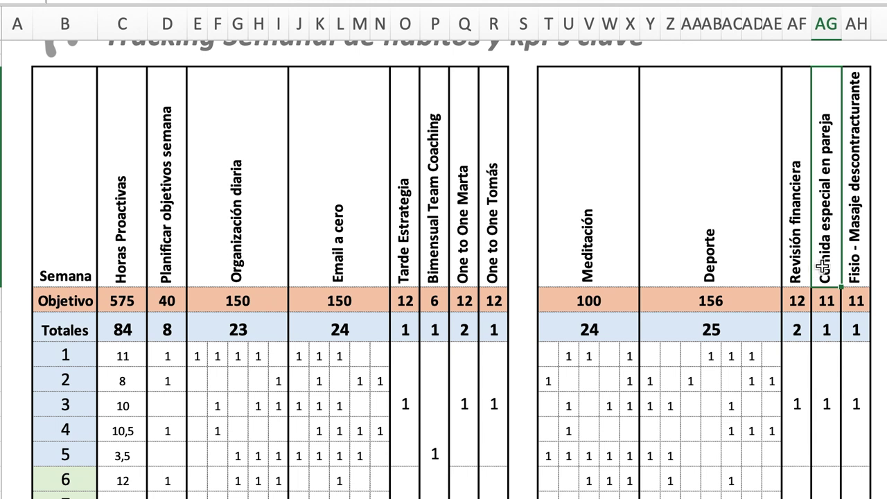
click(826, 301)
key(Up)
click(829, 297)
scroll(828, 298, up, 2)
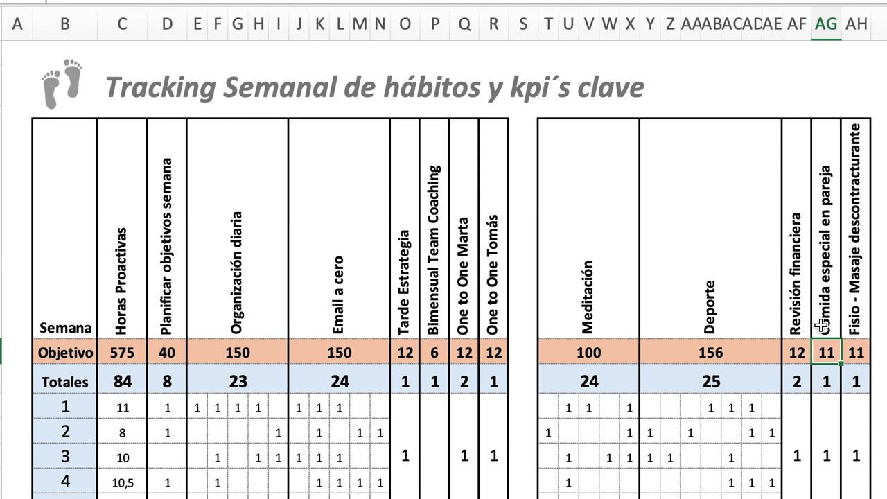
click(822, 381)
click(825, 328)
Review the Fisio - Masaje descontracturante heading and its monthly cells against the weekly rows.
click(858, 320)
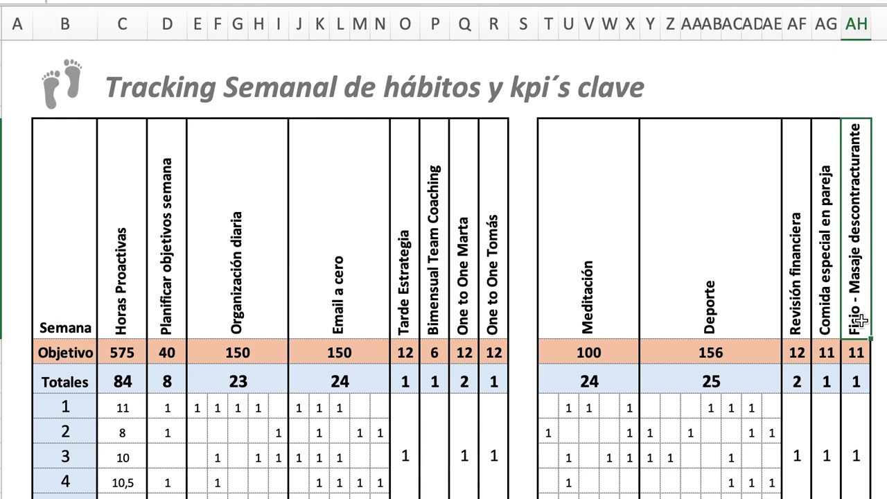
mouse_move(858, 320)
mouse_down()
mouse_move(860, 347)
mouse_move(859, 310)
mouse_up()
scroll(855, 350, down, 2)
click(851, 406)
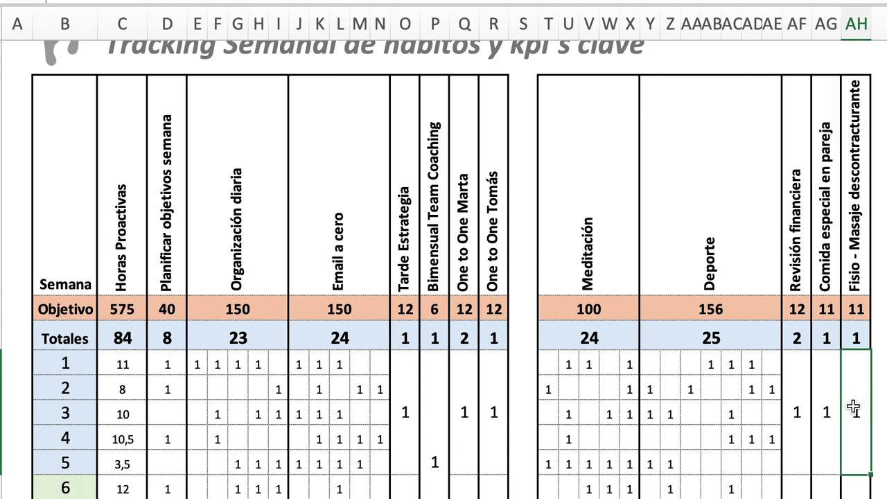
scroll(852, 405, down, 4)
click(854, 408)
scroll(853, 407, down, 5)
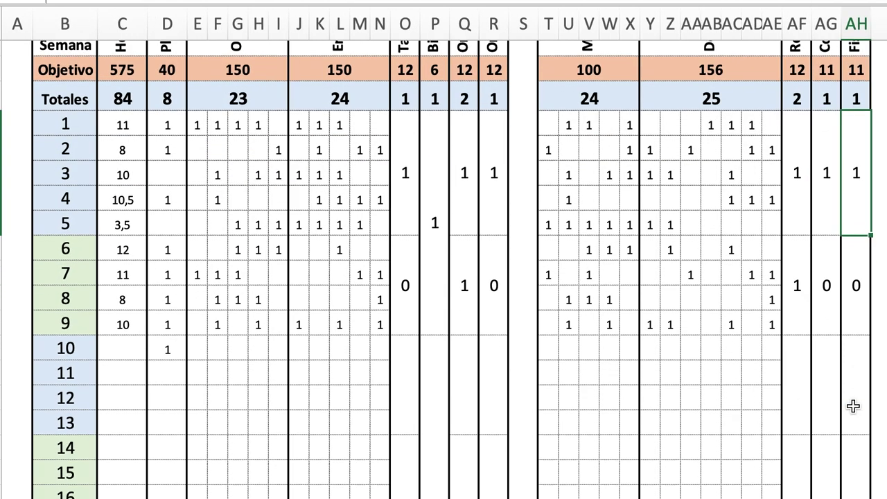
scroll(855, 374, up, 5)
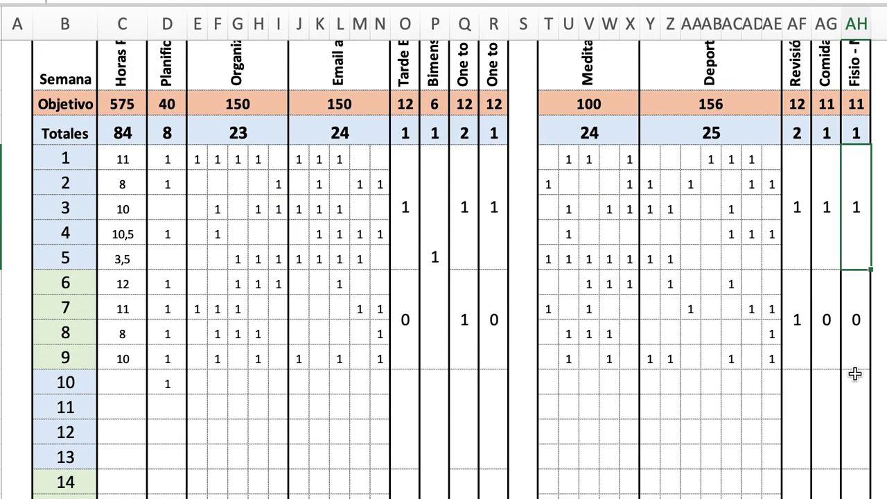
scroll(855, 374, up, 1)
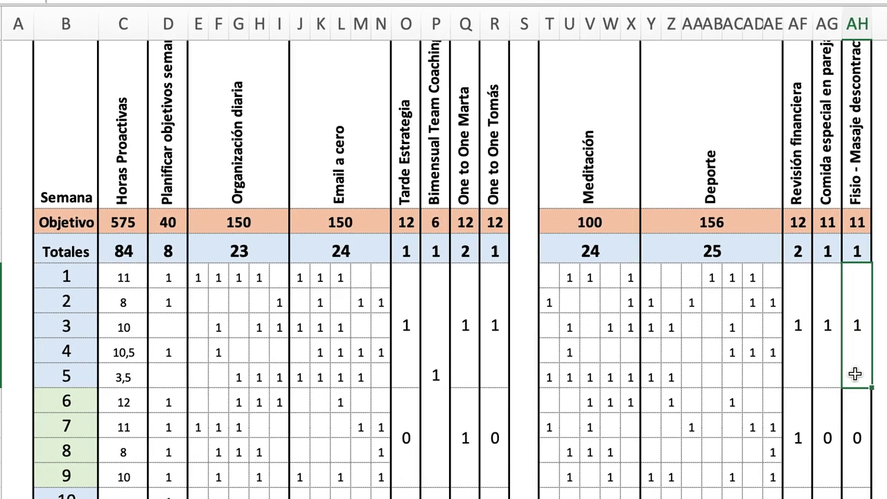
scroll(235, 253, up, 2)
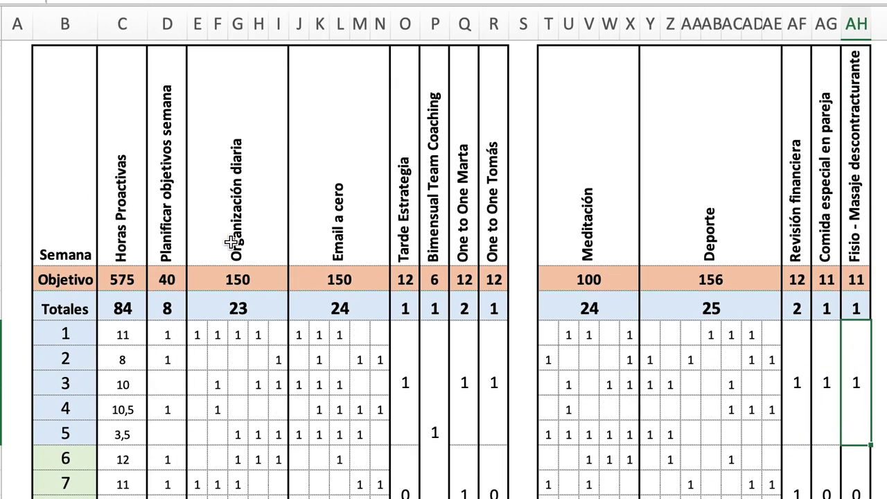
Examine the Horas Proactivas column, comparing its Objetivo value with the hours logged for weeks 1 to 9.
click(115, 189)
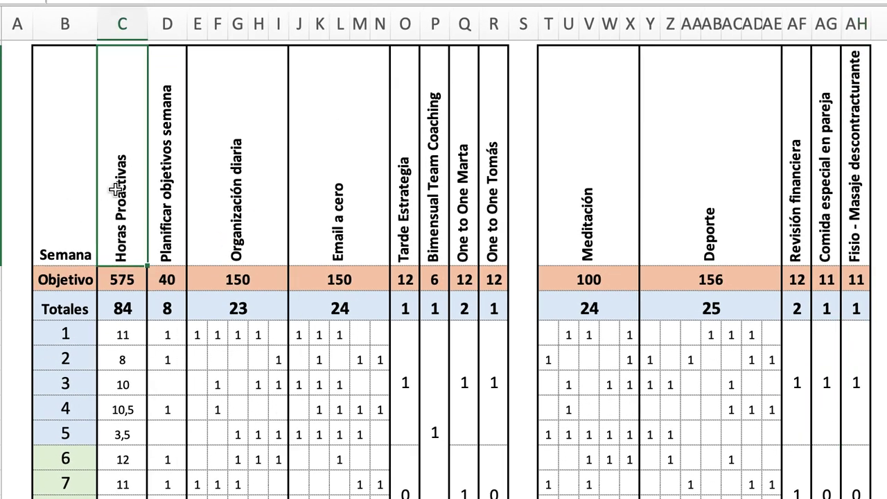
scroll(116, 187, down, 1)
scroll(113, 173, up, 2)
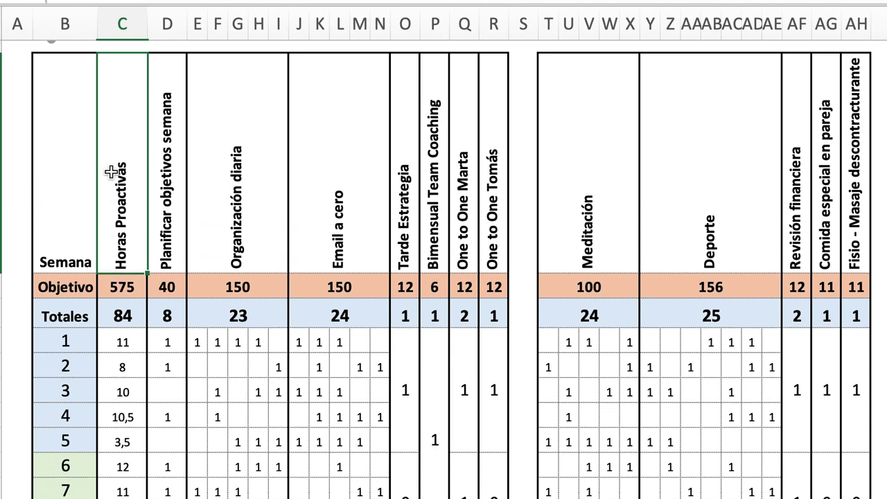
scroll(111, 172, down, 2)
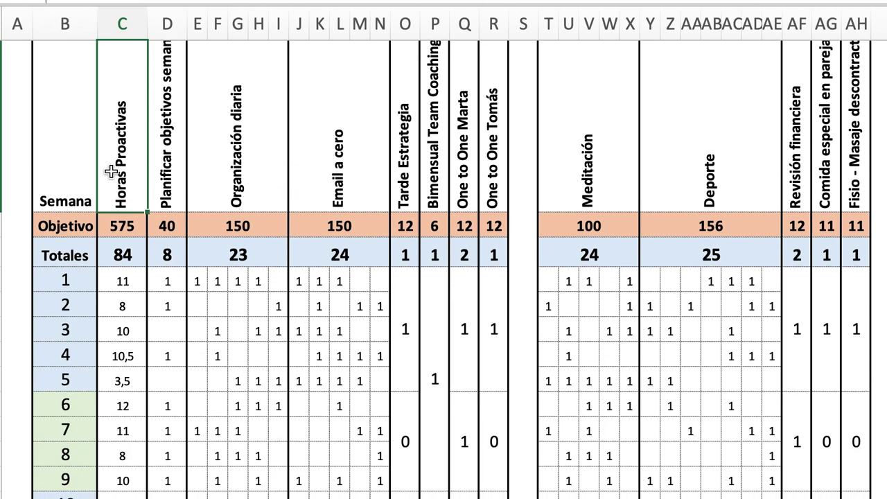
click(118, 226)
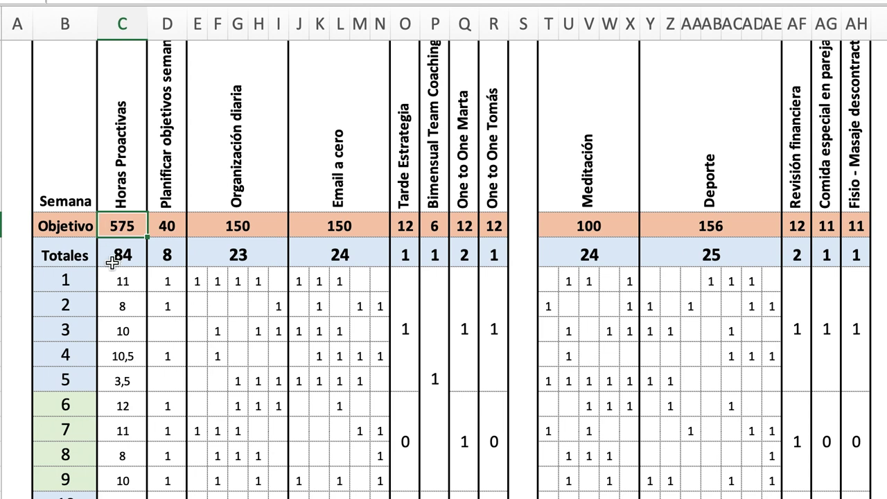
drag(119, 281, 118, 481)
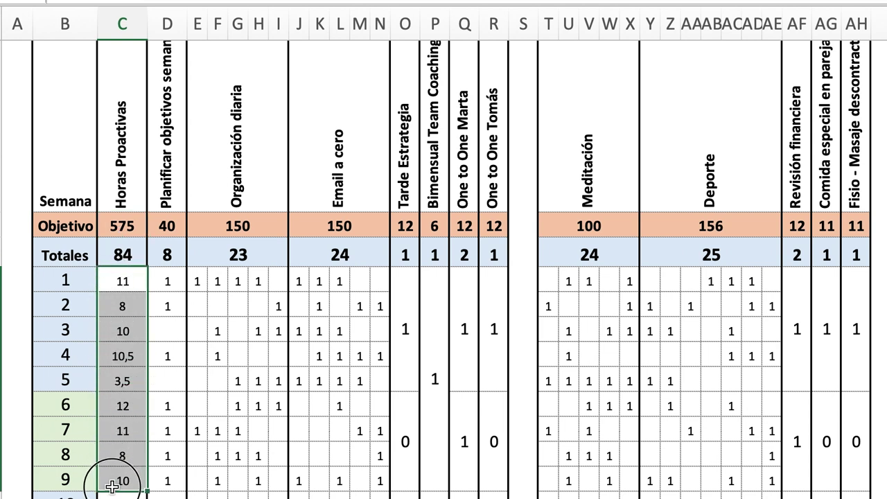
click(179, 470)
click(118, 284)
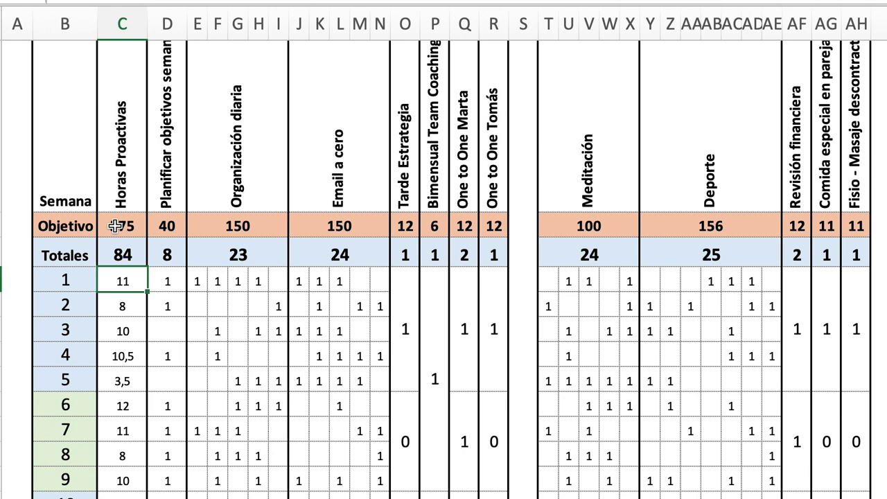
drag(122, 305, 115, 468)
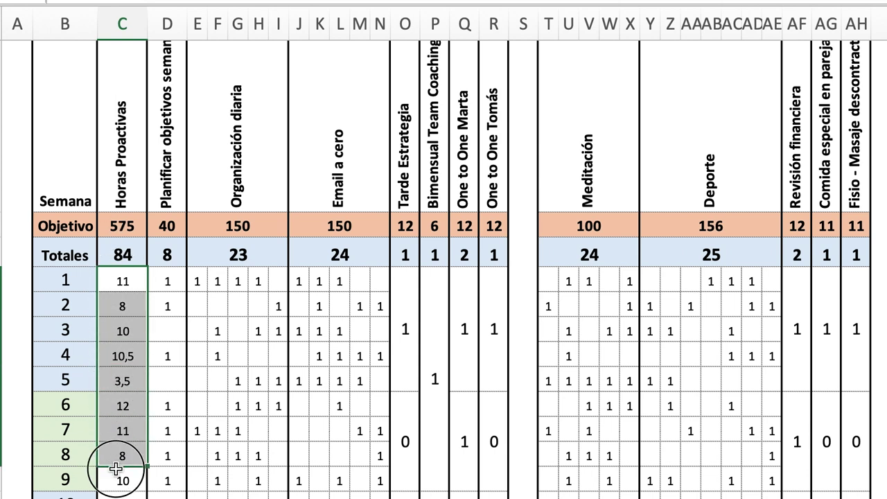
click(115, 476)
click(115, 453)
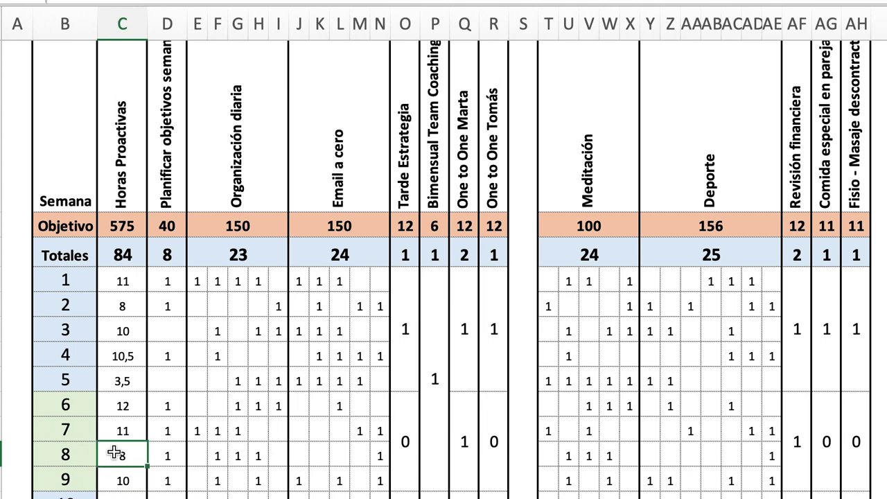
click(116, 420)
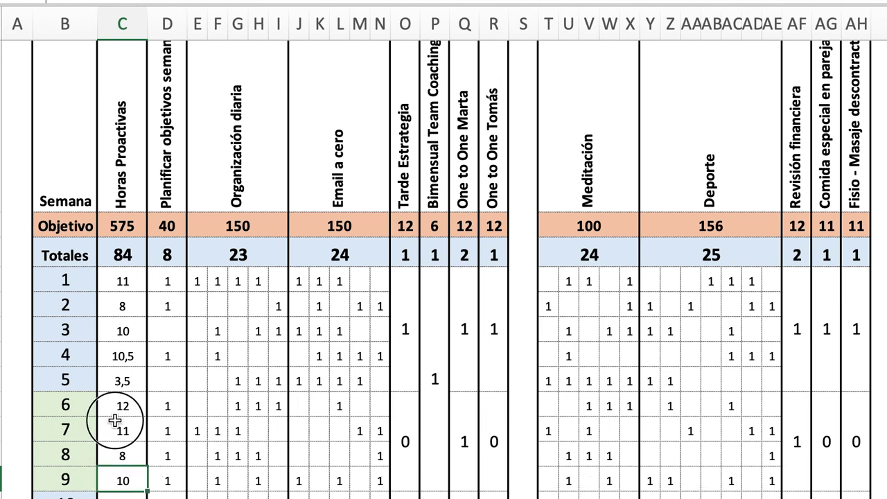
Look across the tracker's rows from Horas Proactivas to Deporte, covering both habit blocks.
scroll(115, 419, up, 3)
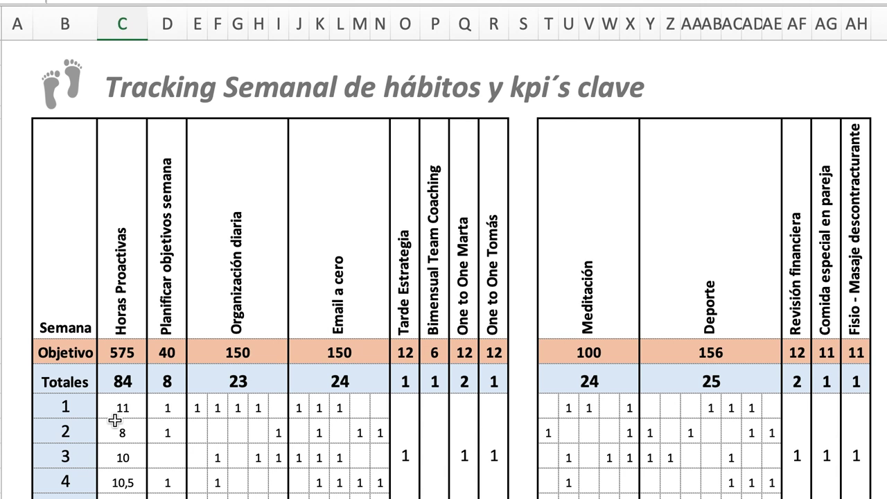
scroll(81, 374, down, 3)
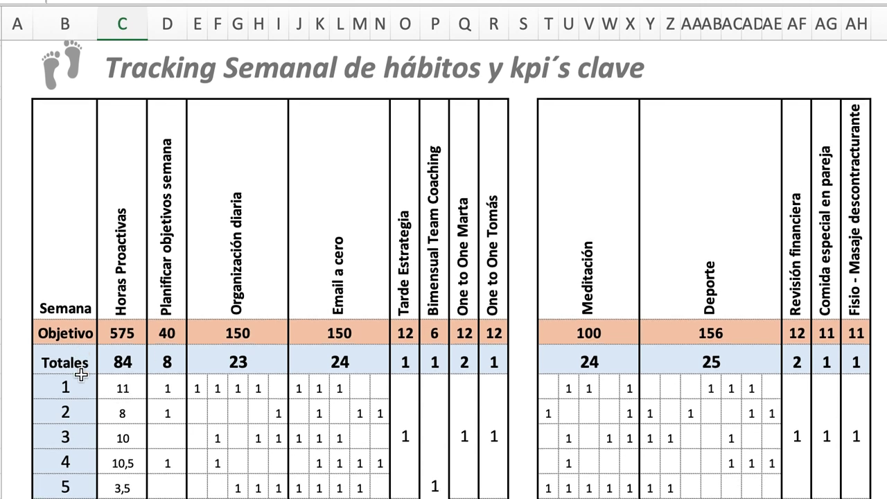
scroll(81, 375, down, 3)
drag(132, 374, 773, 376)
click(726, 407)
scroll(609, 307, up, 5)
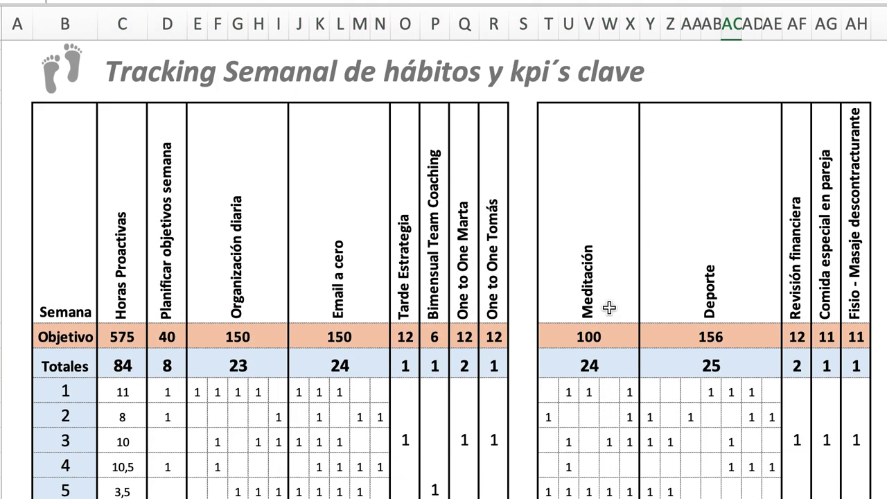
Check the Tarde Estrategia cell for weeks 1 to 5 and look over the tracker's headings, Objetivo row and weekly entries.
click(400, 393)
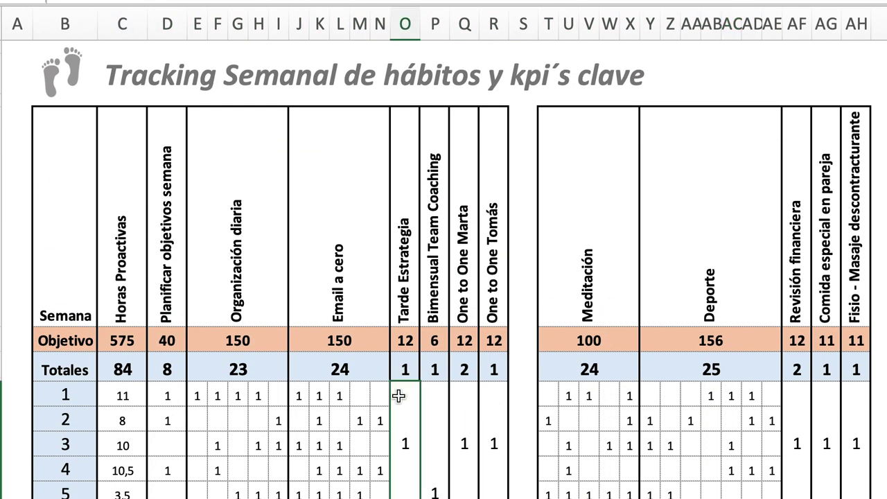
scroll(401, 394, down, 1)
scroll(399, 395, up, 2)
scroll(399, 395, down, 3)
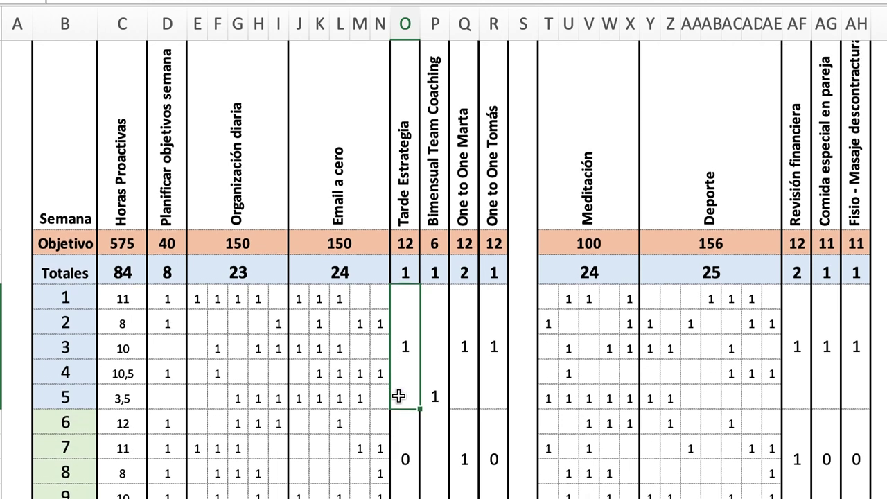
scroll(399, 395, up, 3)
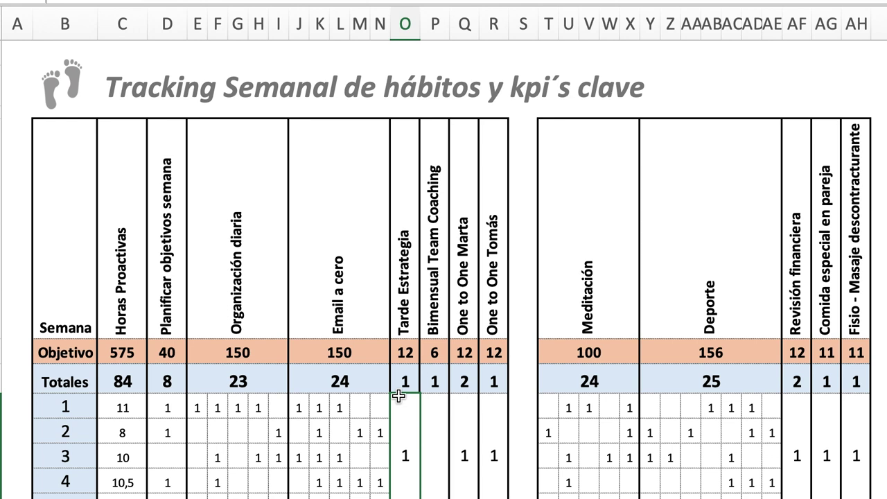
scroll(206, 417, down, 3)
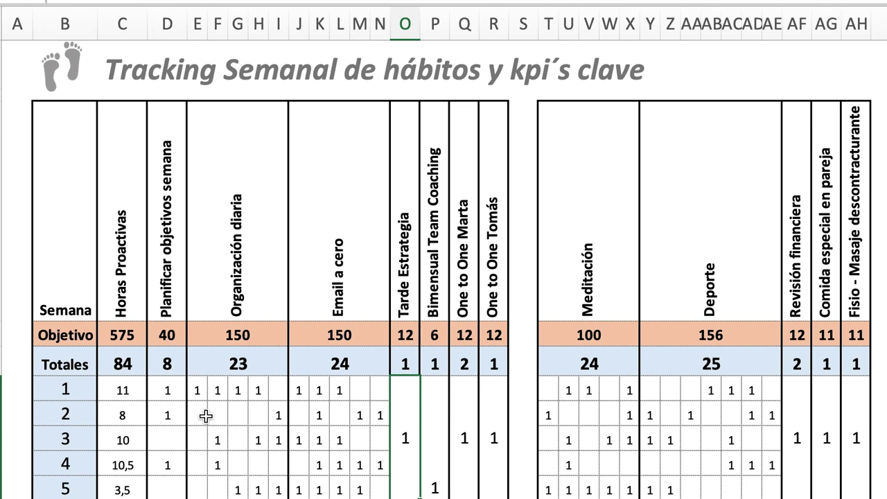
scroll(206, 416, up, 3)
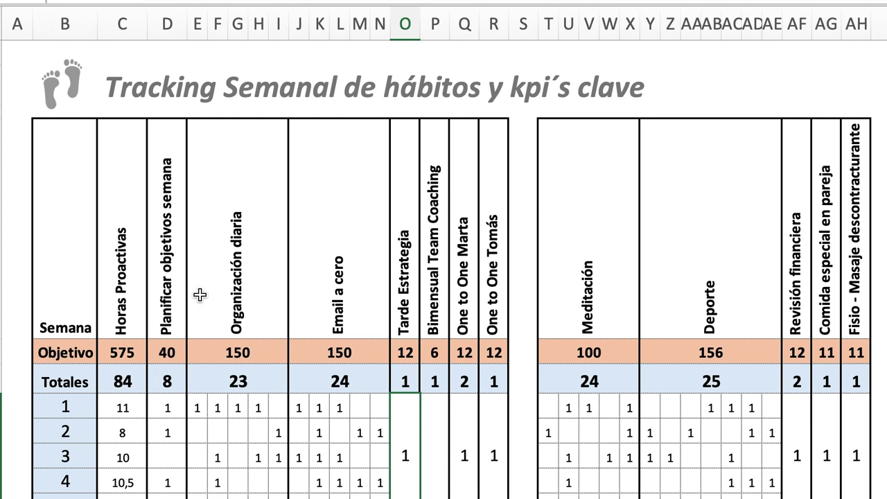
scroll(199, 294, down, 3)
scroll(200, 293, down, 1)
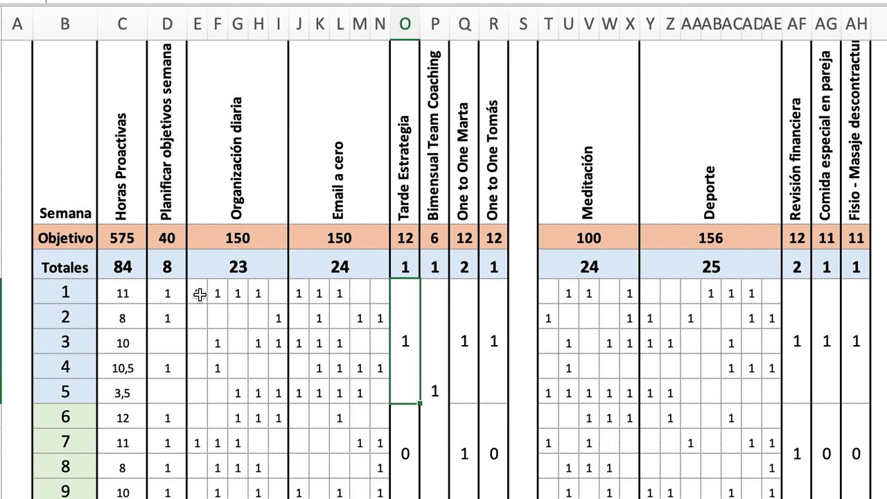